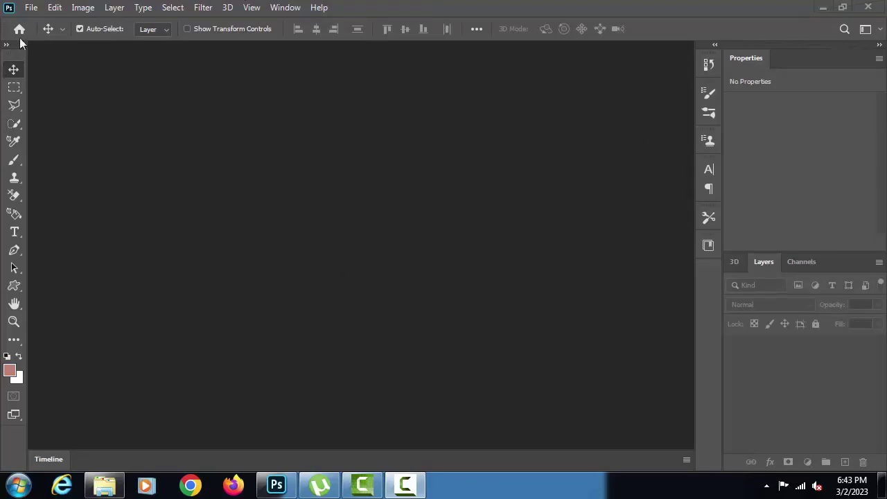
Create a new document 24 inches wide and 12 inches high at 200 pixels/inch with a white background
{"action": "left_click", "coordinate": [31, 8]}
{"action": "left_click", "coordinate": [39, 22]}
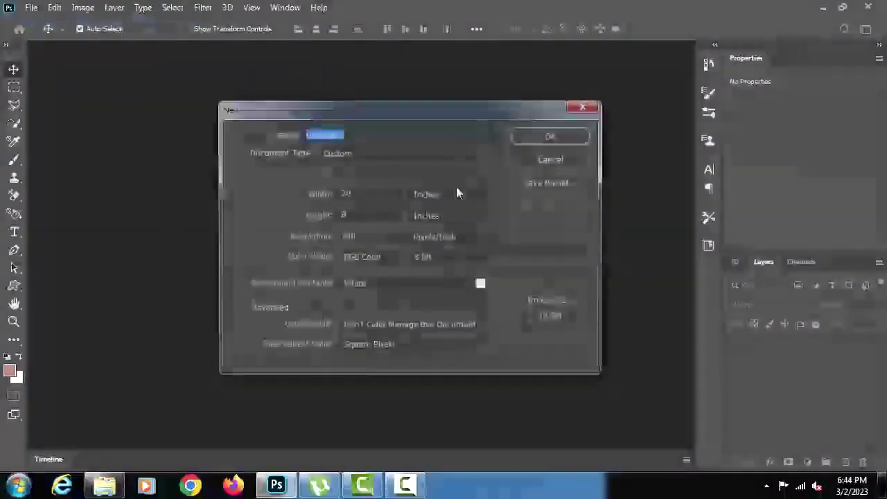
{"action": "left_click", "coordinate": [354, 193]}
{"action": "left_click", "coordinate": [351, 216]}
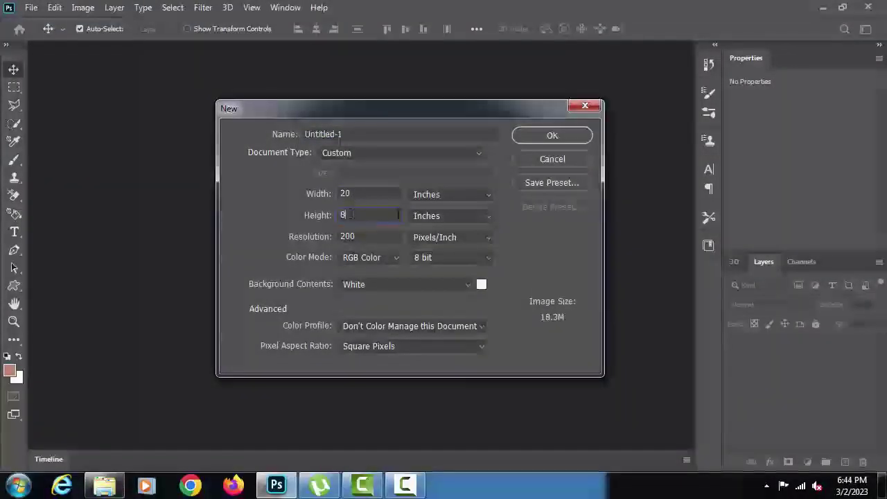
{"action": "left_click", "coordinate": [356, 194]}
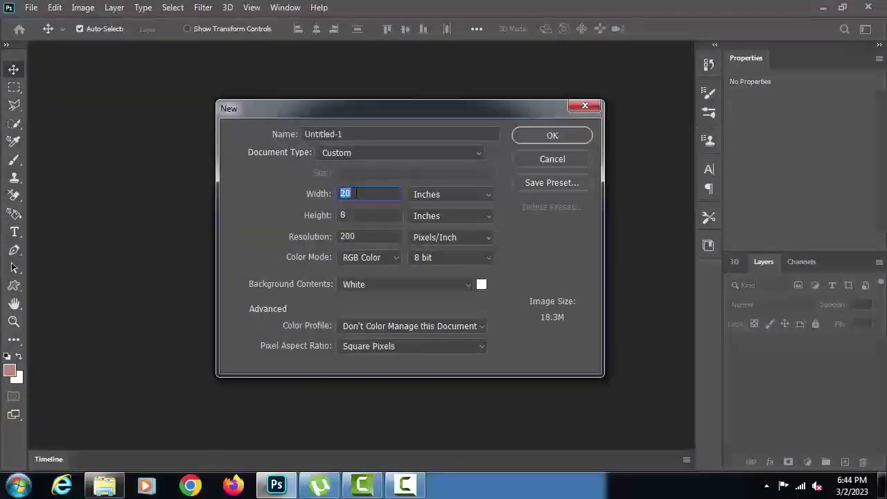
{"action": "type", "text": "24"}
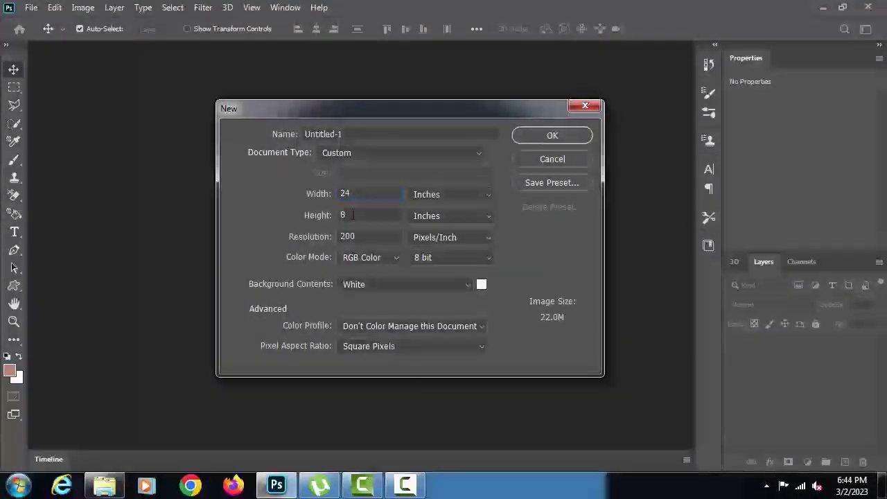
{"action": "left_click", "coordinate": [352, 215]}
{"action": "type", "text": "12"}
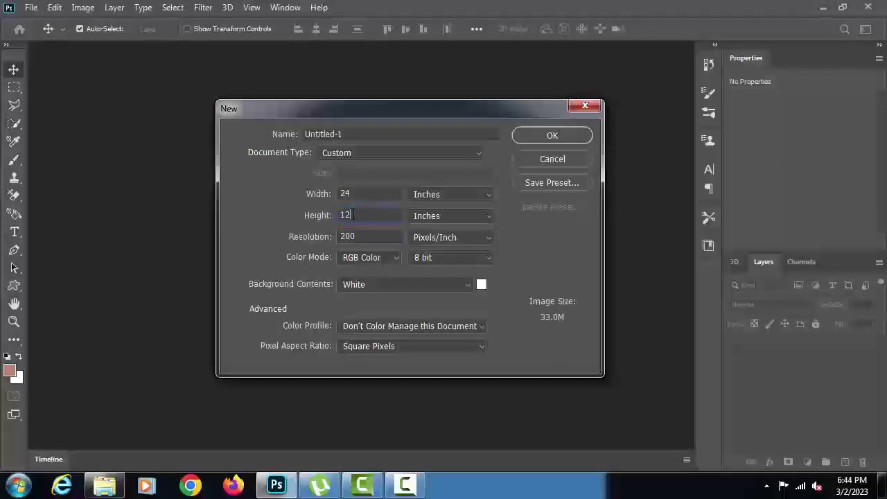
{"action": "left_click", "coordinate": [545, 139]}
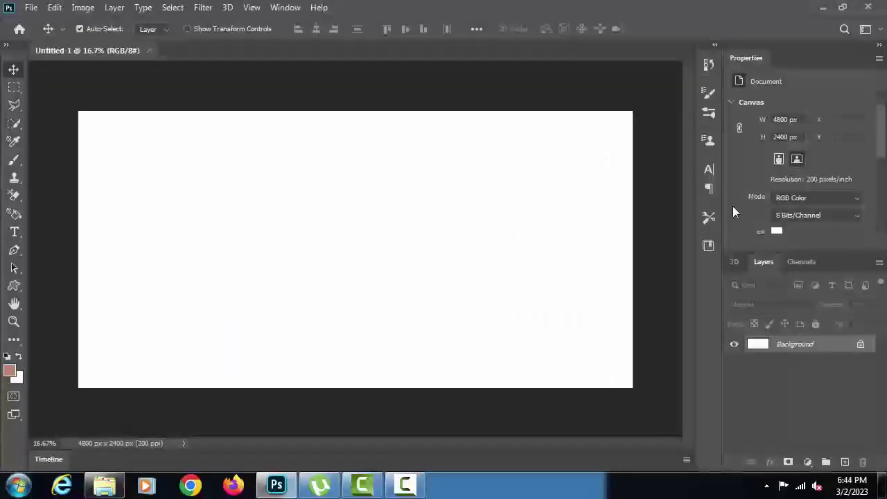
Fill the Background layer with black in Normal mode at 100% opacity
{"action": "left_click", "coordinate": [55, 8]}
{"action": "left_click", "coordinate": [87, 220]}
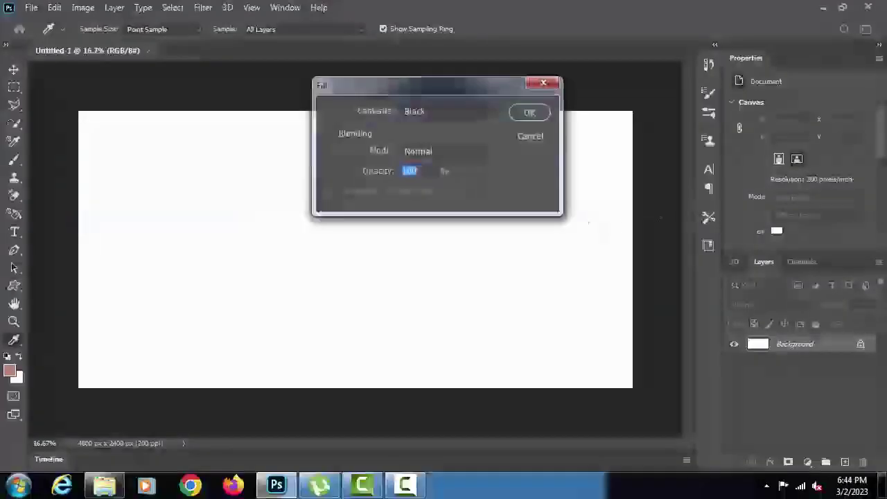
{"action": "left_click", "coordinate": [467, 111]}
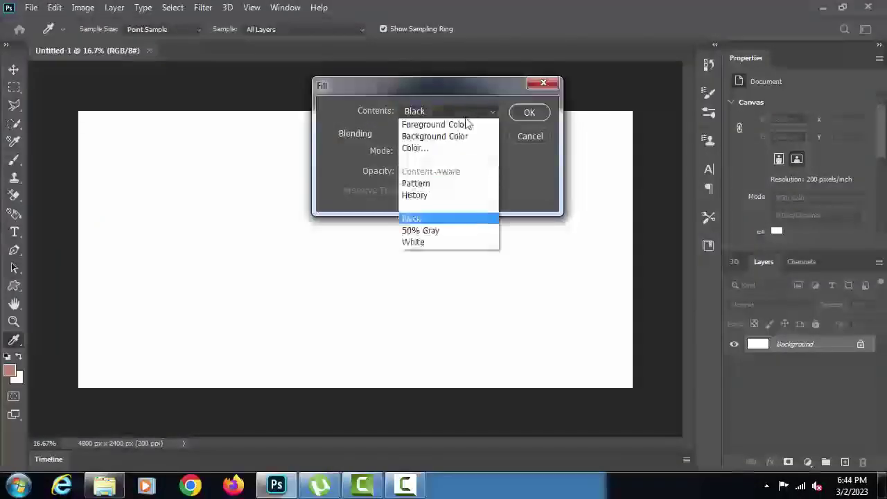
{"action": "left_click", "coordinate": [419, 220]}
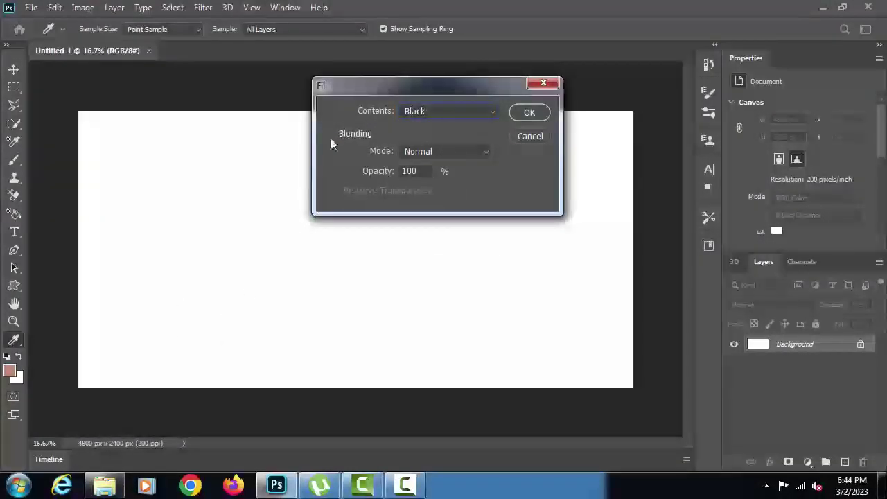
{"action": "left_click", "coordinate": [527, 112]}
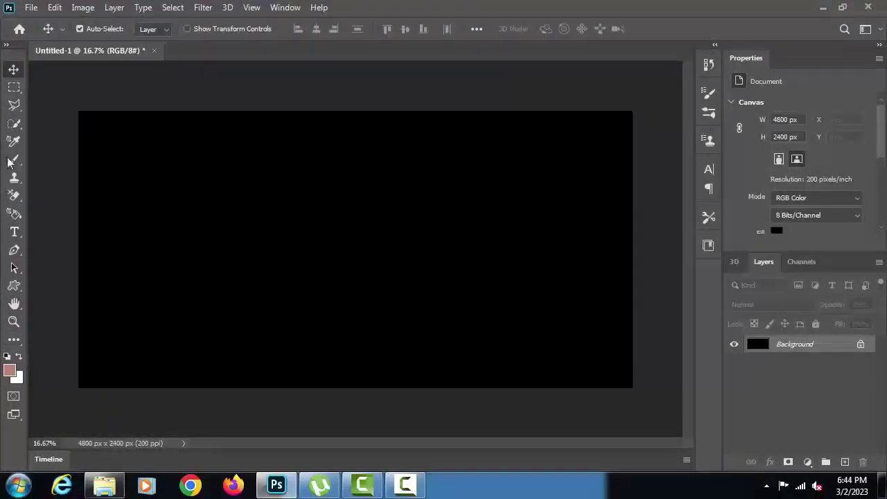
Add the text "BHEESHMA" in white Perpetua Titling MT Light near the middle of the canvas
{"action": "left_click", "coordinate": [14, 231]}
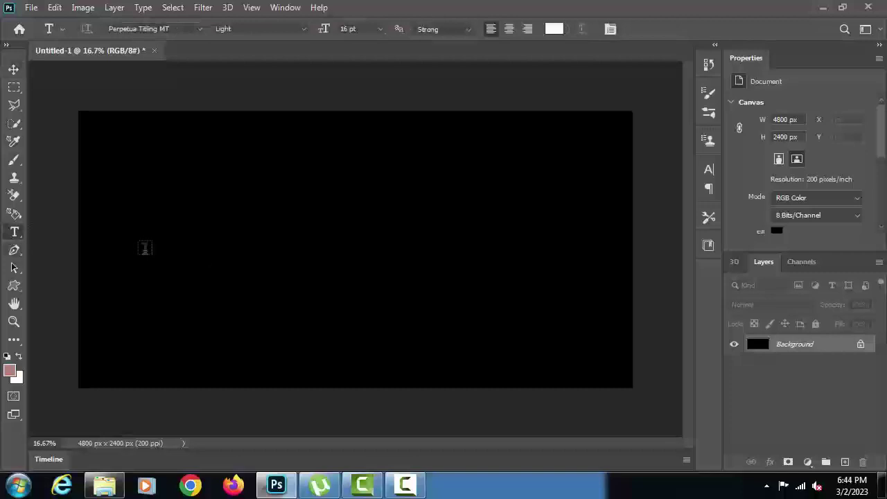
{"action": "left_click", "coordinate": [227, 260]}
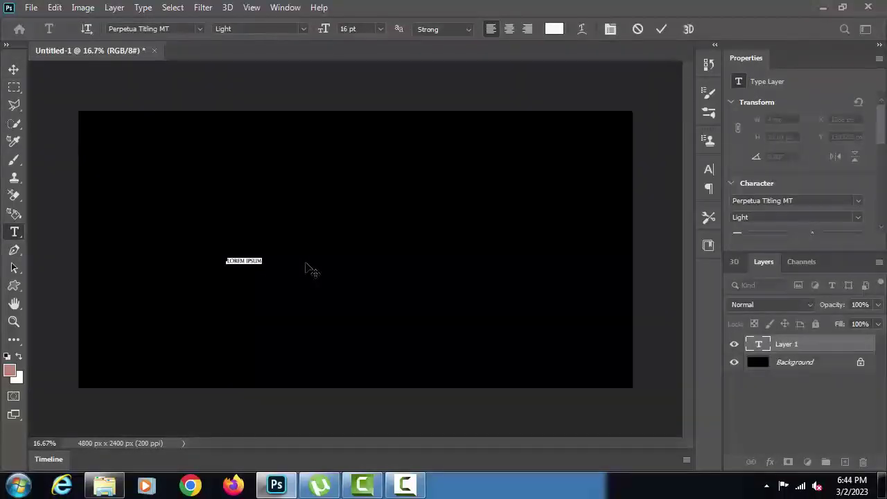
{"action": "type", "text": "aen"}
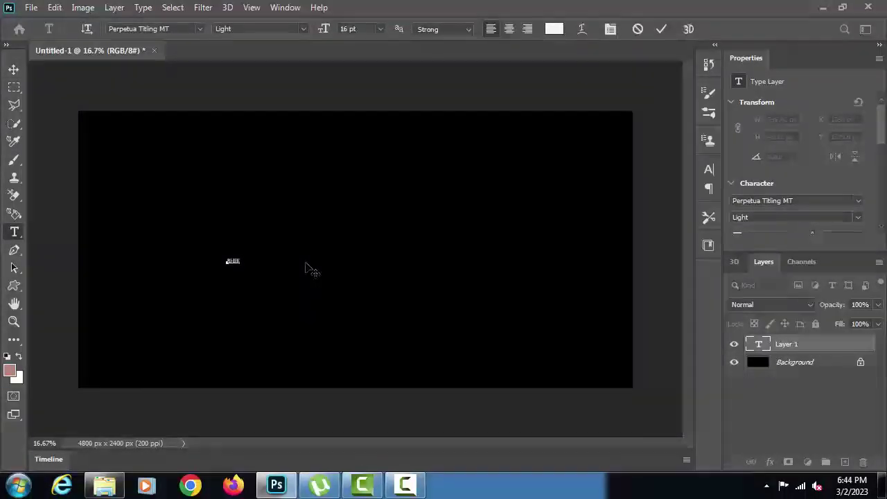
{"action": "type", "text": "sh"}
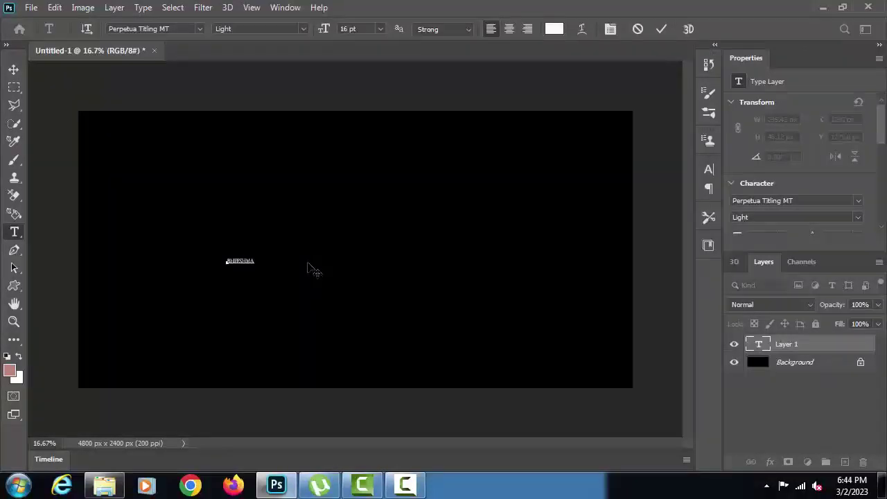
{"action": "left_click", "coordinate": [14, 70]}
Scale the BHEESHMA text up to about 3228 px wide and centre it on the canvas
{"action": "left_click_drag", "start_coordinate": [272, 258], "coordinate": [271, 258]}
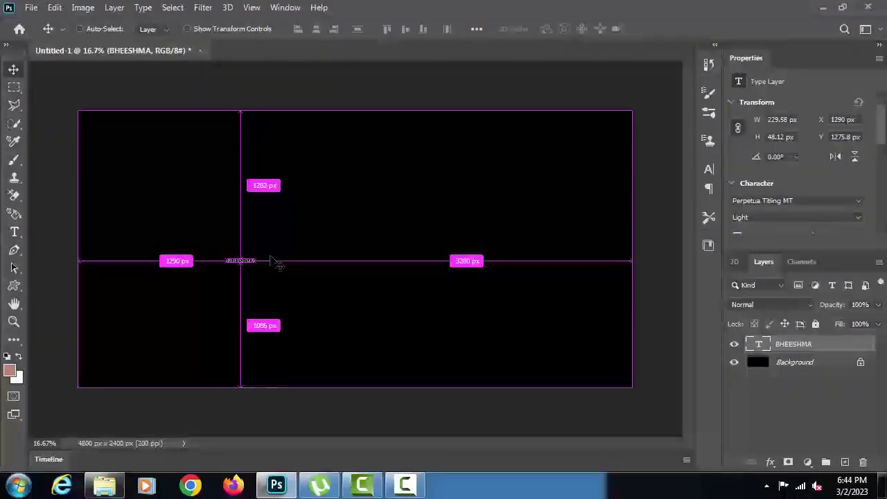
{"action": "key", "text": "ctrl+t"}
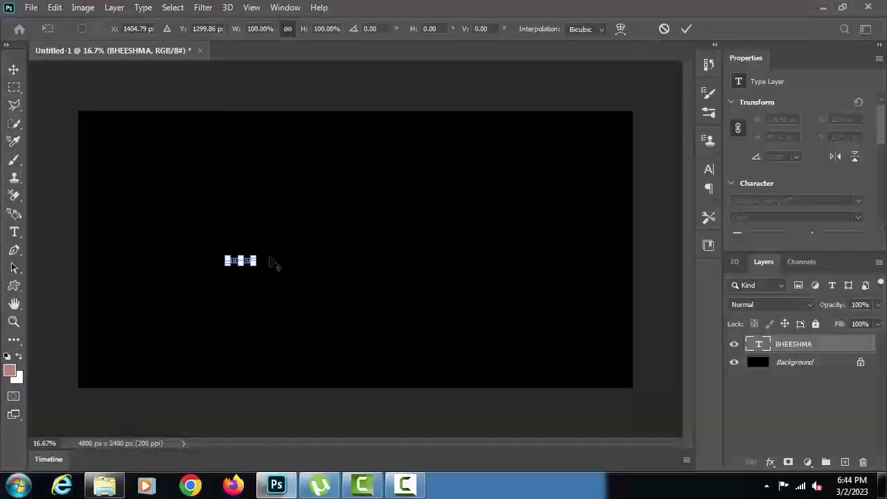
{"action": "left_click_drag", "start_coordinate": [254, 269], "coordinate": [424, 300]}
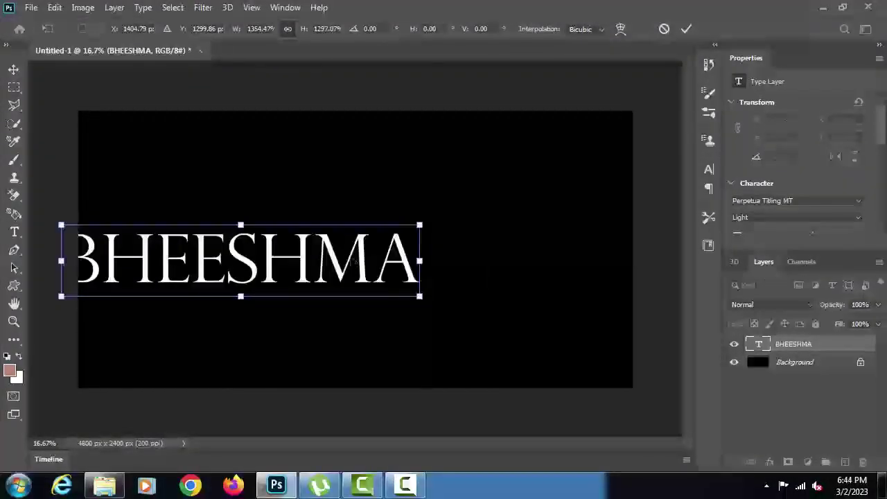
{"action": "left_click_drag", "start_coordinate": [352, 258], "coordinate": [485, 232]}
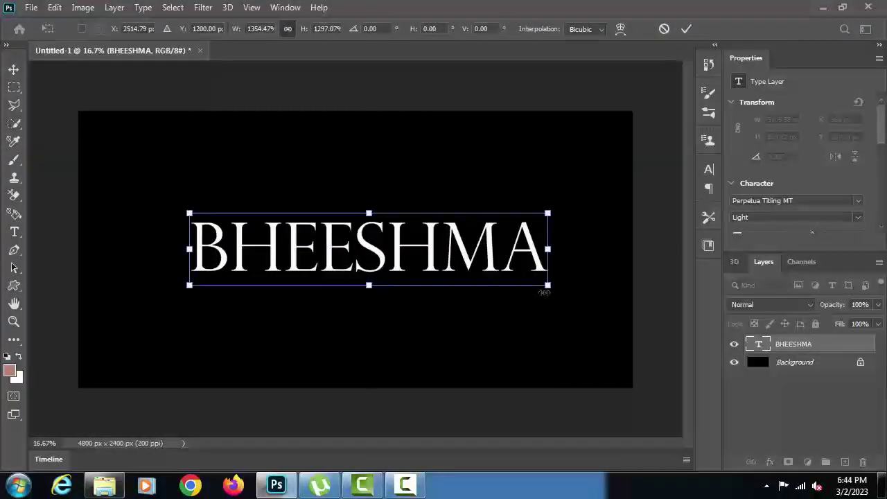
{"action": "left_click_drag", "start_coordinate": [554, 289], "coordinate": [566, 296]}
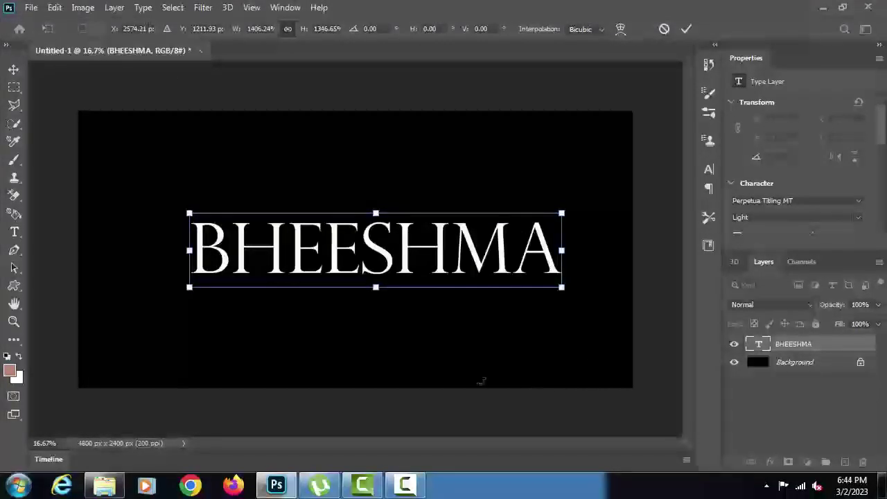
{"action": "key", "text": "Return"}
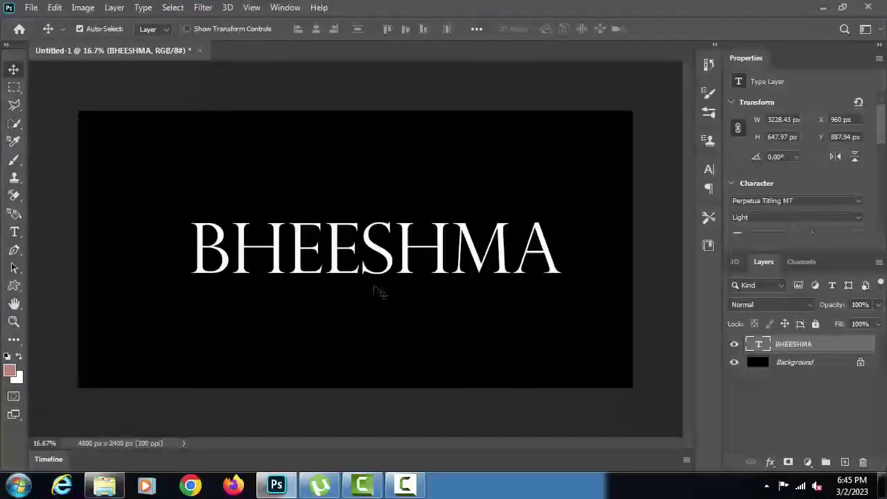
{"action": "left_click_drag", "start_coordinate": [365, 272], "coordinate": [345, 271]}
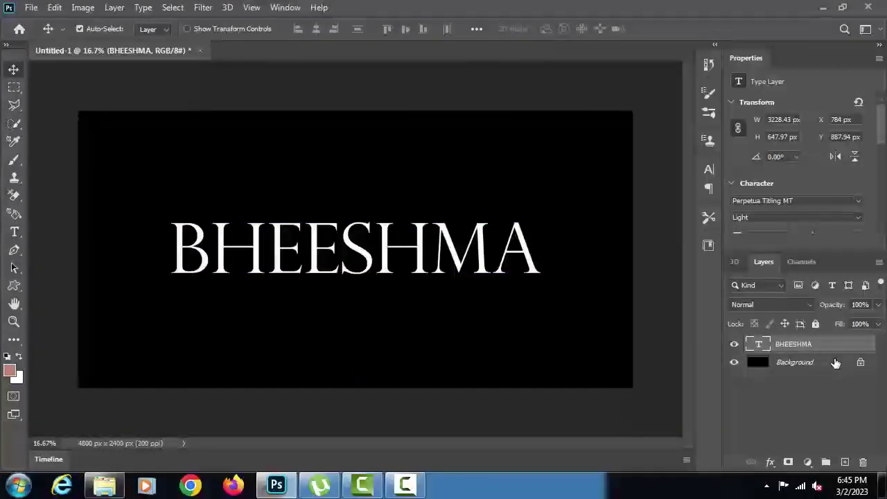
Rasterize the BHEESHMA text layer and duplicate it, leaving the original lower layer selected
{"action": "right_click", "coordinate": [799, 346]}
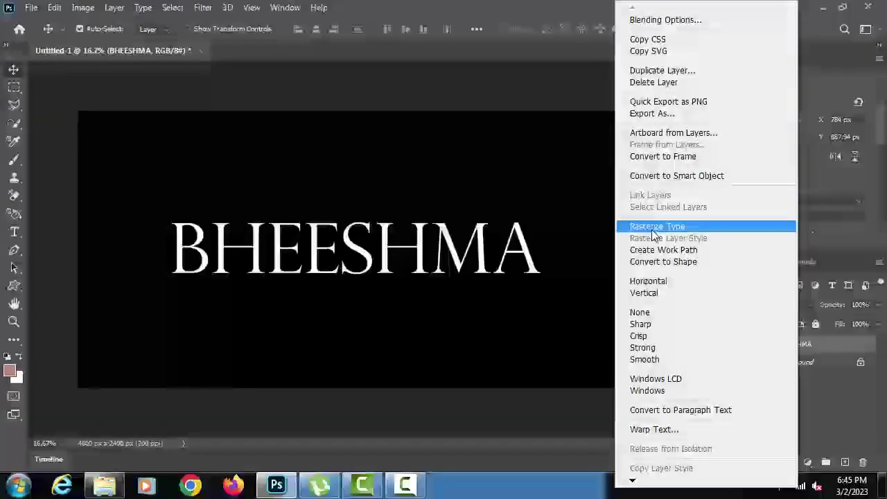
{"action": "left_click", "coordinate": [655, 231]}
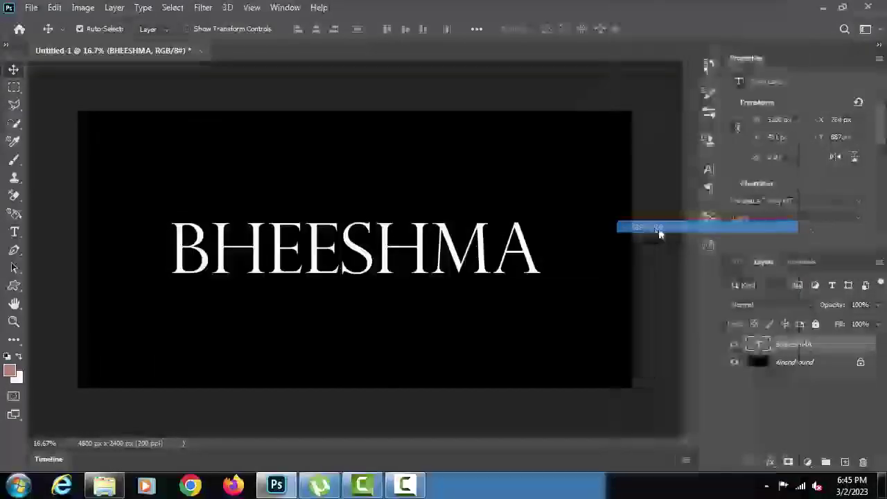
{"action": "double_click", "coordinate": [825, 352]}
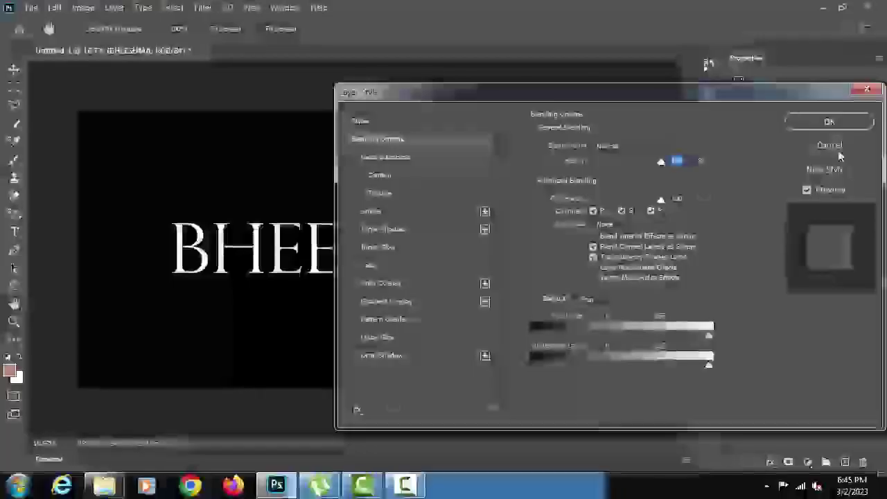
{"action": "key", "text": "Escape"}
{"action": "left_click_drag", "start_coordinate": [836, 345], "coordinate": [842, 461]}
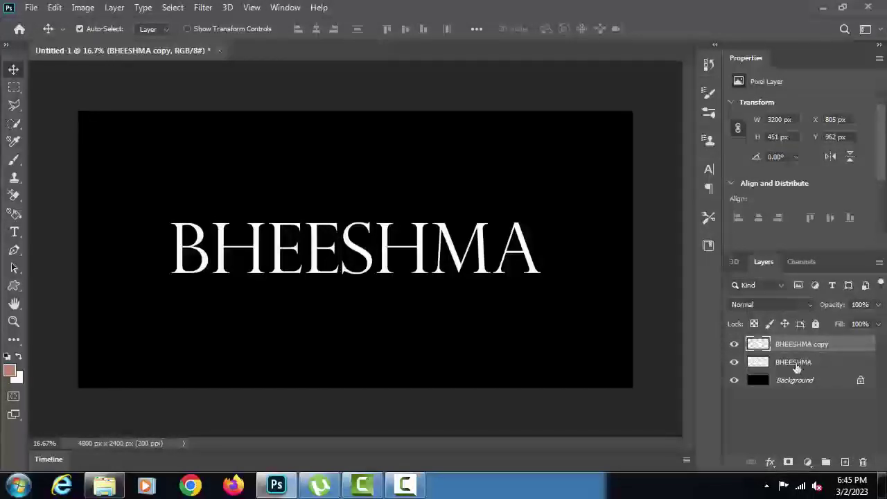
{"action": "left_click", "coordinate": [837, 365]}
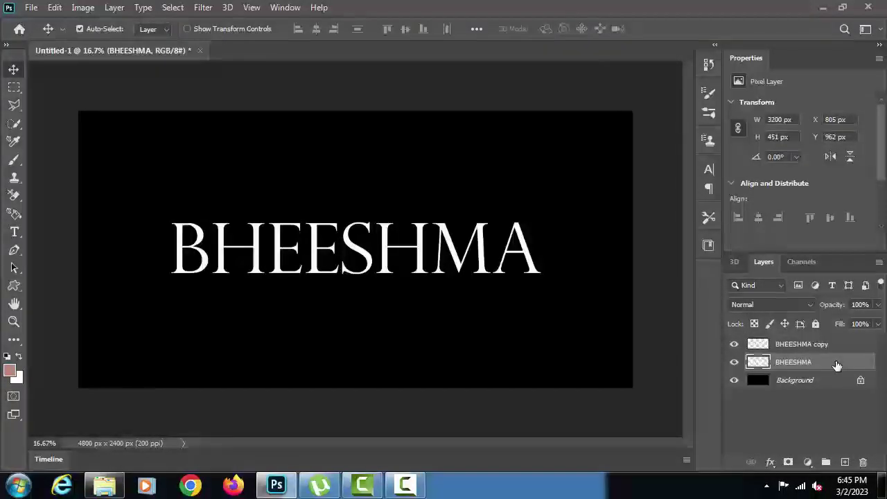
{"action": "left_click", "coordinate": [85, 8]}
{"action": "left_click", "coordinate": [116, 7]}
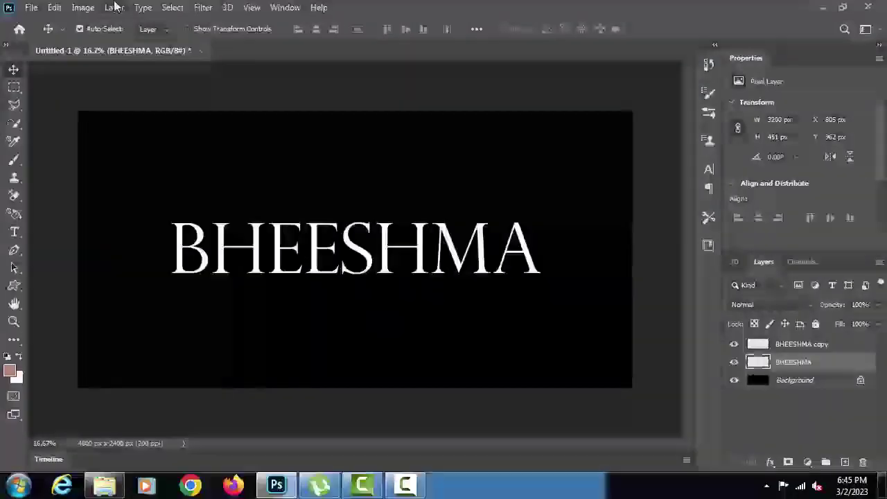
{"action": "left_click", "coordinate": [212, 8]}
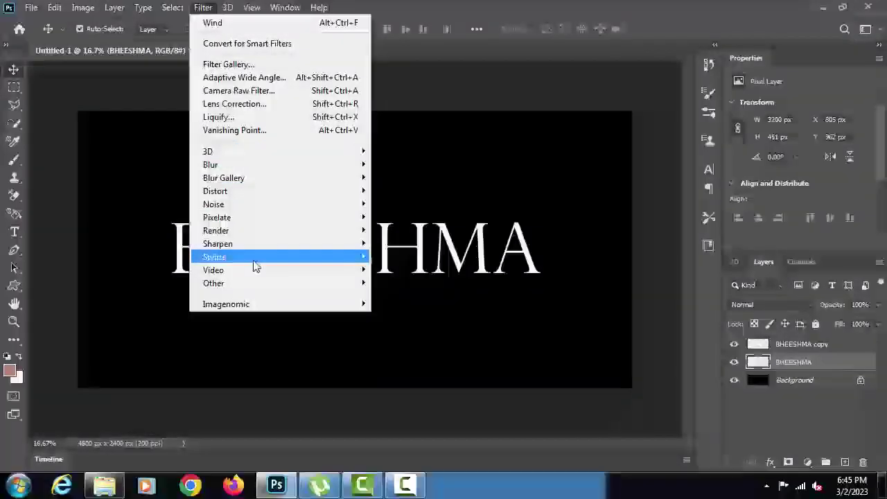
{"action": "mouse_move", "coordinate": [256, 257]}
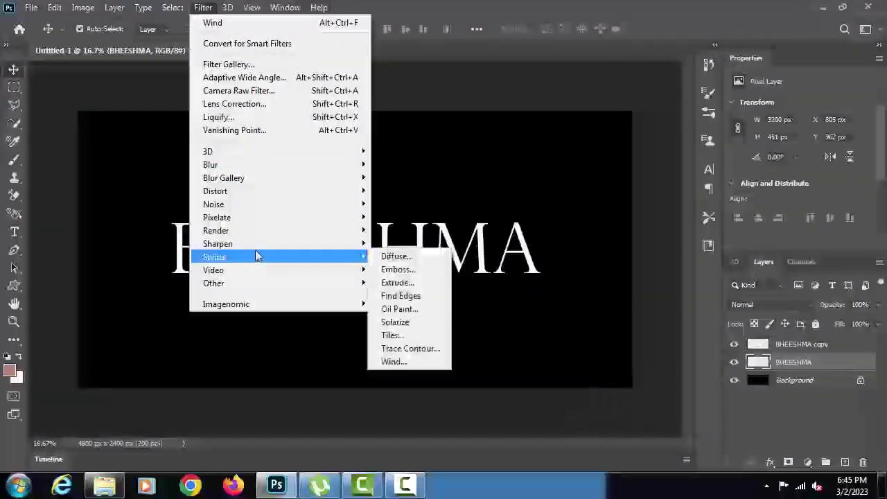
{"action": "left_click", "coordinate": [393, 361]}
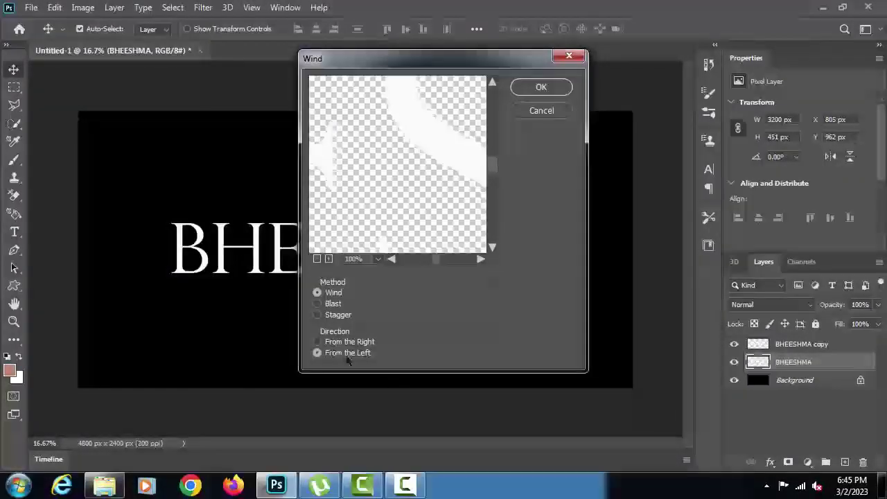
{"action": "left_click", "coordinate": [539, 111]}
Rotate the whole image 90° clockwise so the BHEESHMA text runs vertically
{"action": "left_click", "coordinate": [82, 7]}
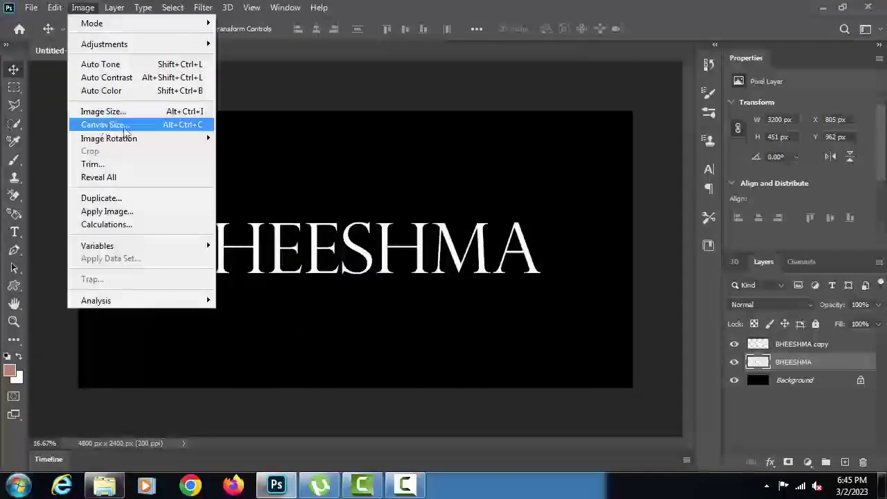
{"action": "mouse_move", "coordinate": [149, 141]}
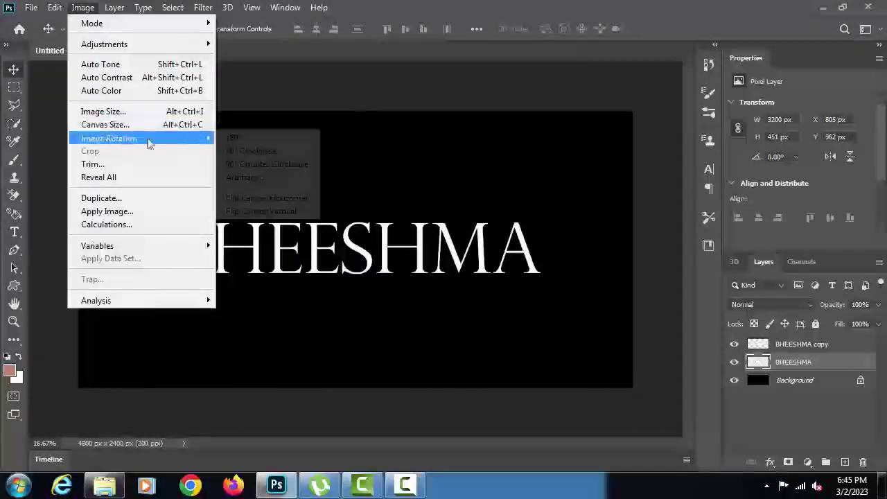
{"action": "left_click", "coordinate": [274, 150]}
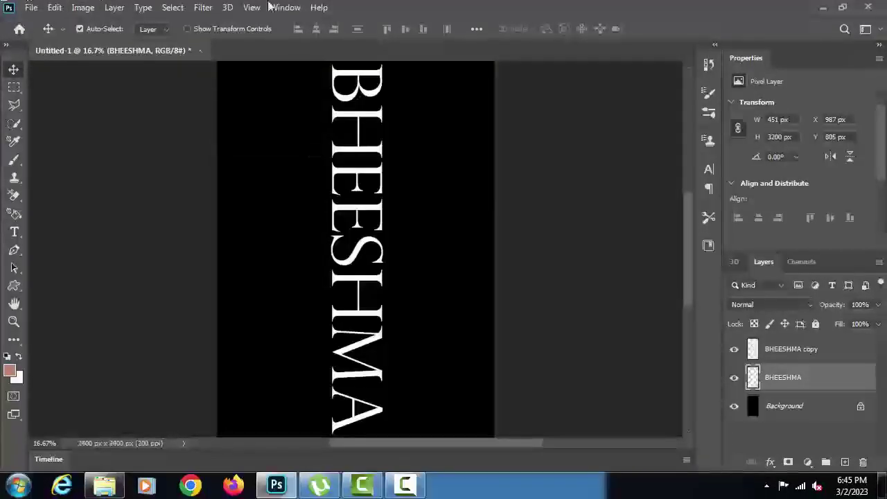
Apply the Wind filter to the lower BHEESHMA layer, using the Wind method with direction From the Left
{"action": "left_click", "coordinate": [203, 10]}
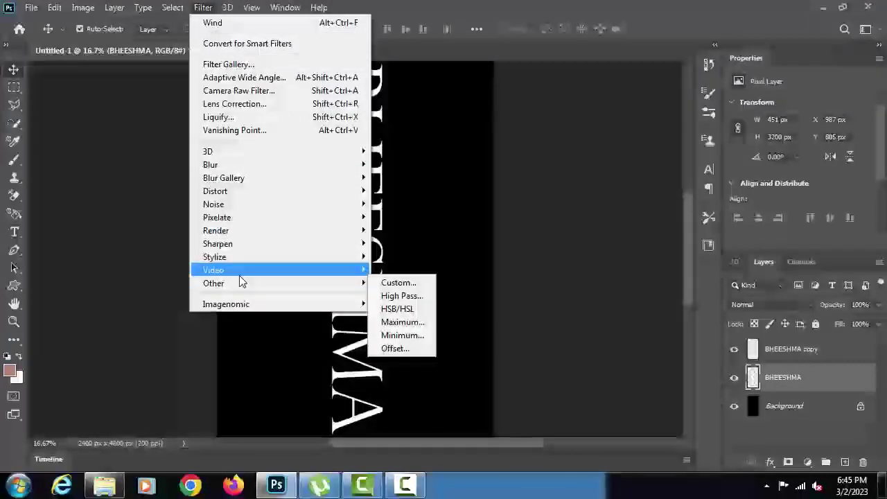
{"action": "mouse_move", "coordinate": [240, 275]}
{"action": "mouse_move", "coordinate": [250, 256]}
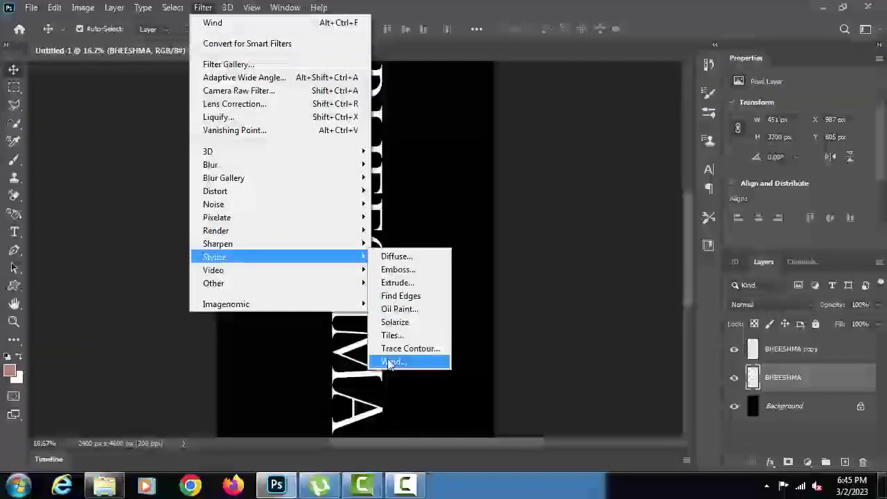
{"action": "left_click", "coordinate": [394, 358]}
{"action": "mouse_move", "coordinate": [443, 216]}
{"action": "left_mouse_down"}
{"action": "mouse_move", "coordinate": [321, 214]}
{"action": "mouse_move", "coordinate": [369, 204]}
{"action": "mouse_move", "coordinate": [430, 220]}
{"action": "mouse_move", "coordinate": [411, 218]}
{"action": "left_mouse_up"}
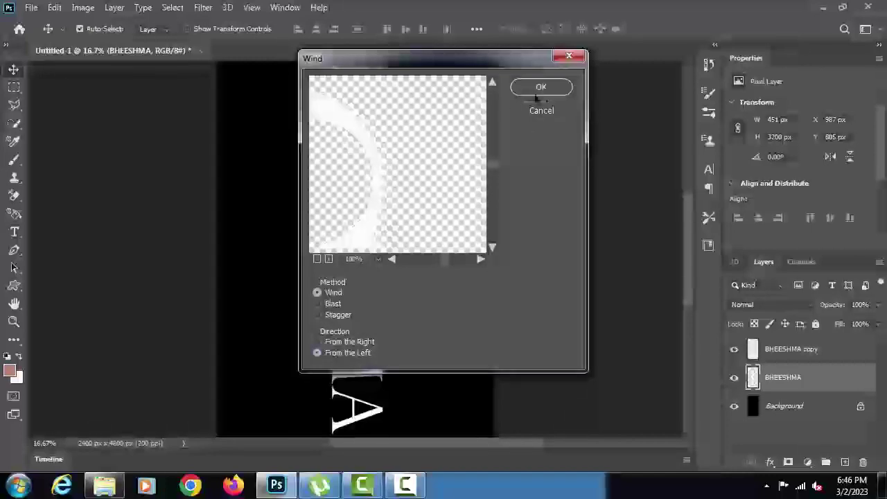
{"action": "left_click", "coordinate": [555, 90]}
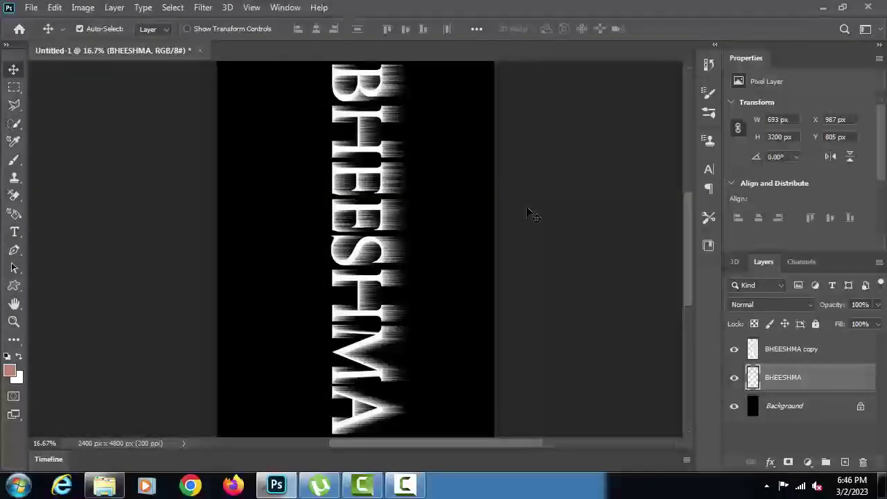
Rotate the whole image 90° counter-clockwise so the BHEESHMA text runs horizontally
{"action": "left_click", "coordinate": [83, 7]}
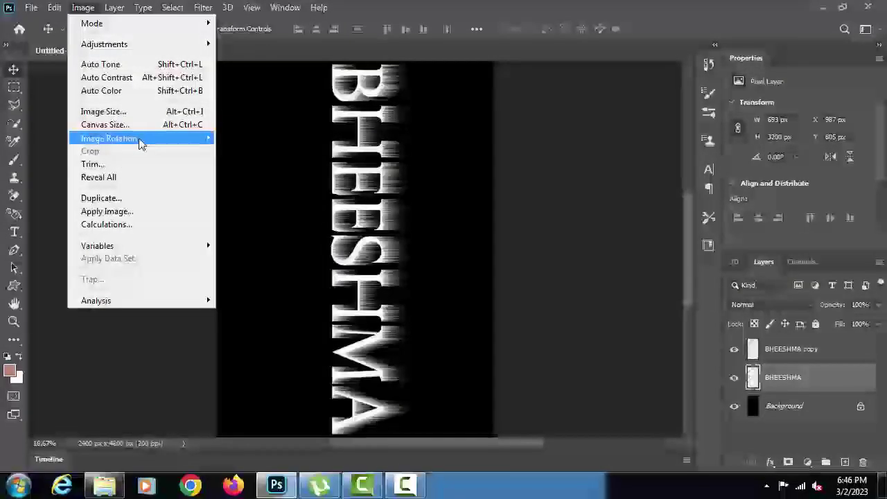
{"action": "mouse_move", "coordinate": [139, 139]}
{"action": "left_click", "coordinate": [256, 165]}
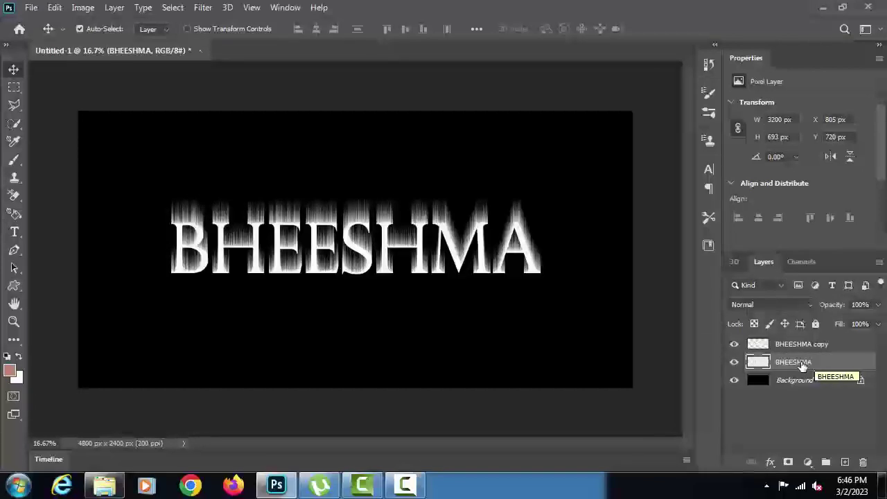
Add a Hue/Saturation adjustment layer above the lower BHEESHMA layer with Colorize enabled, Hue 40 and Saturation 100
{"action": "left_click", "coordinate": [808, 462]}
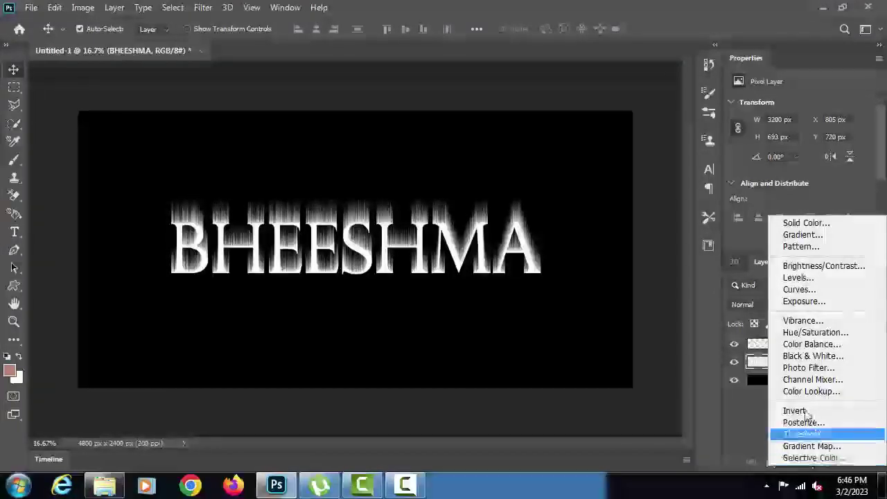
{"action": "left_click", "coordinate": [821, 333]}
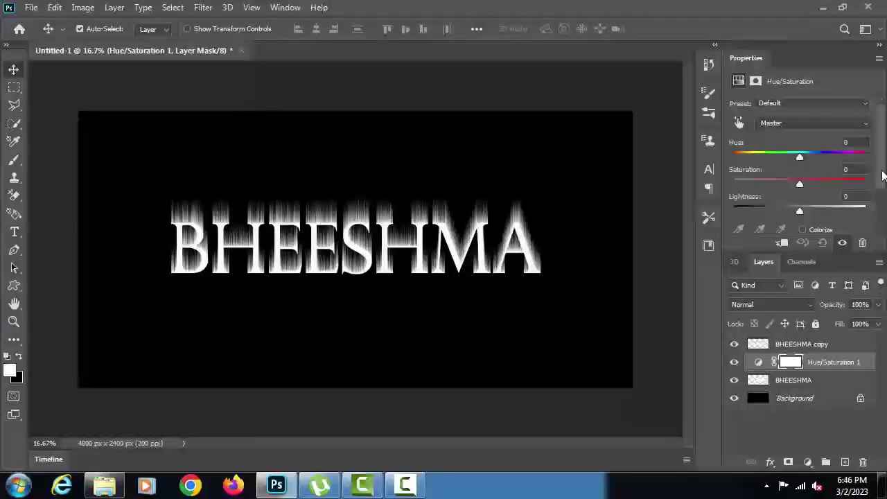
{"action": "scroll", "coordinate": [832, 215], "scroll_direction": "down", "scroll_amount": 1}
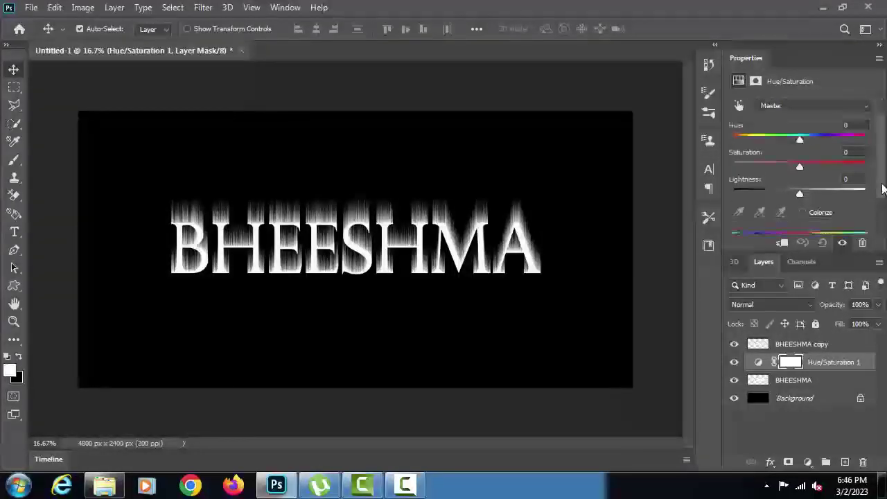
{"action": "left_click", "coordinate": [803, 212]}
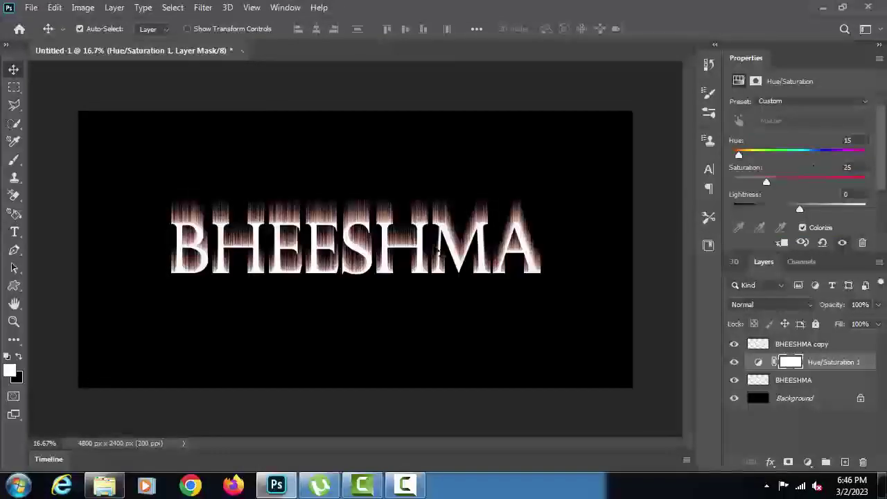
{"action": "left_click", "coordinate": [854, 140]}
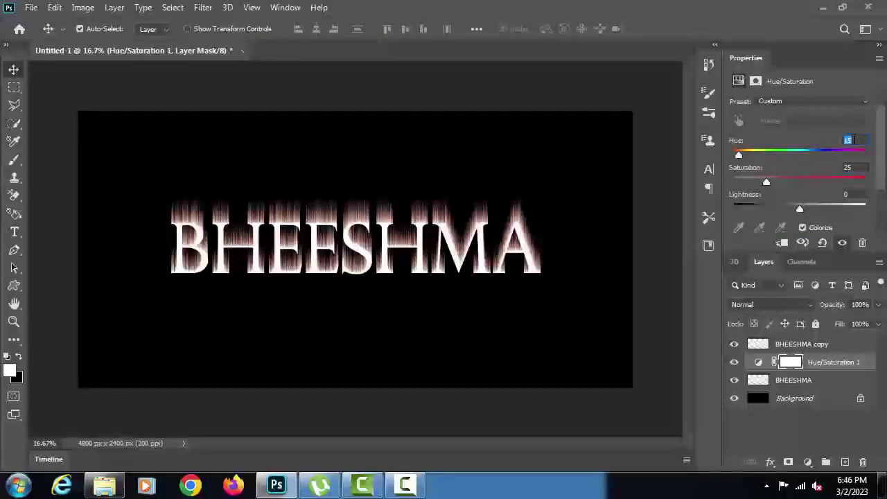
{"action": "type", "text": "40"}
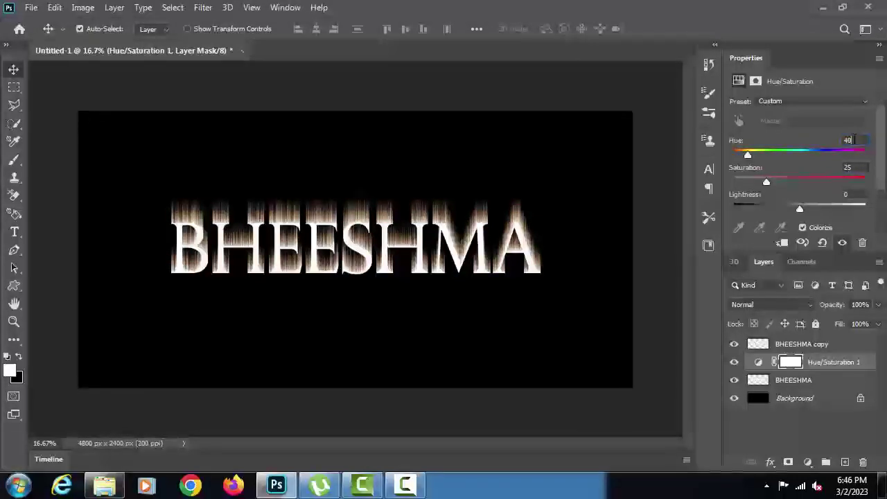
{"action": "left_click", "coordinate": [859, 168]}
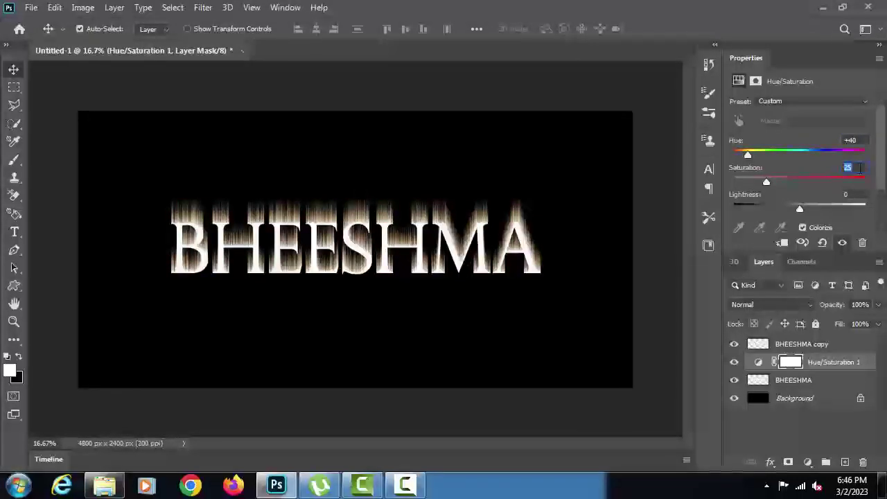
{"action": "type", "text": "100"}
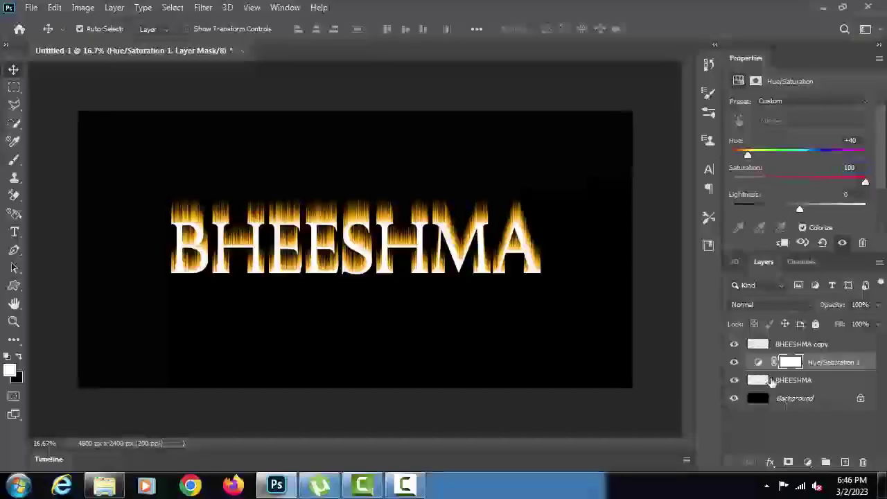
Duplicate the Hue/Saturation adjustment layer and add two blank layers above the copy, merged into one
{"action": "key", "text": "ctrl+j"}
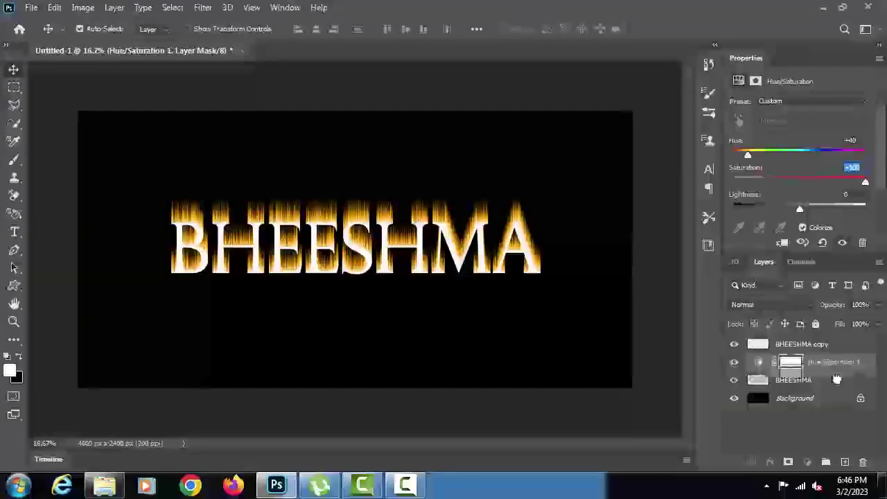
{"action": "left_click", "coordinate": [846, 462]}
{"action": "left_click", "coordinate": [846, 463]}
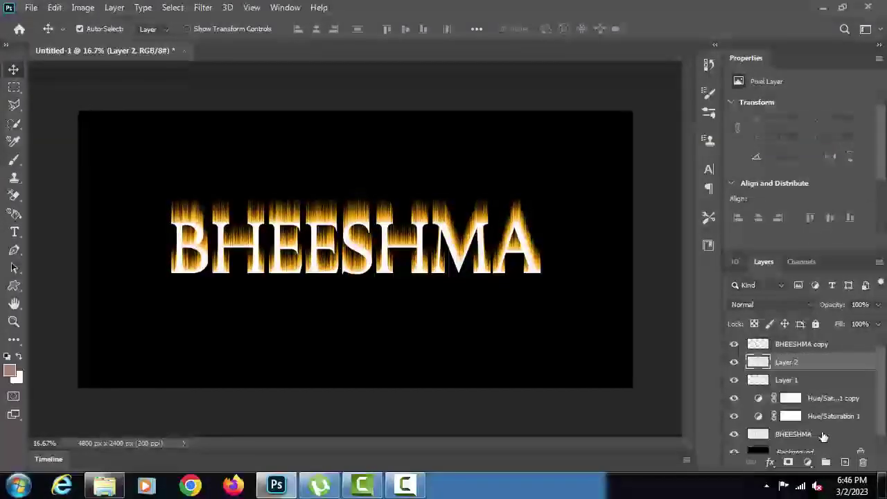
{"action": "key", "text": "ctrl+e"}
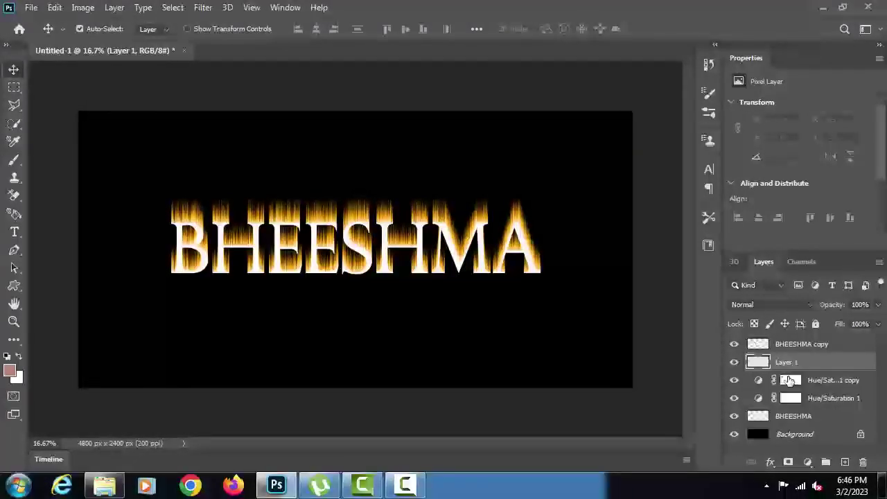
Open the lower BHEESHMA layer in the Liquify filter
{"action": "left_click", "coordinate": [829, 398]}
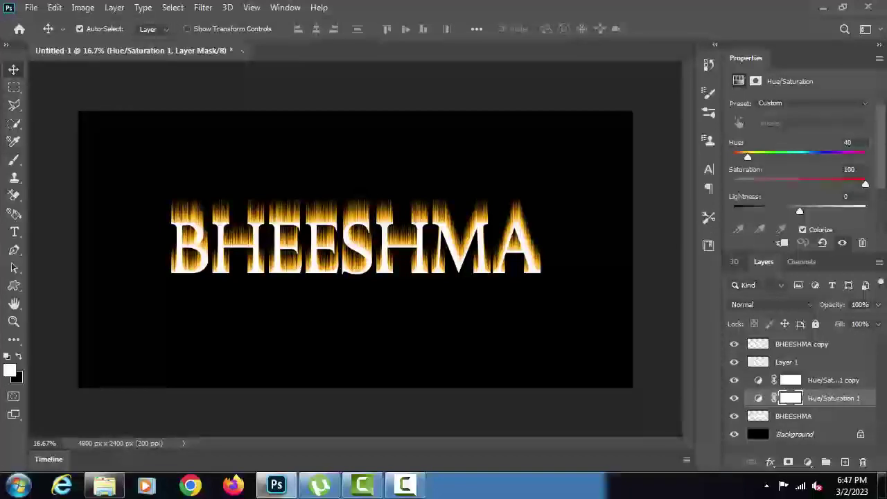
{"action": "left_click", "coordinate": [202, 7]}
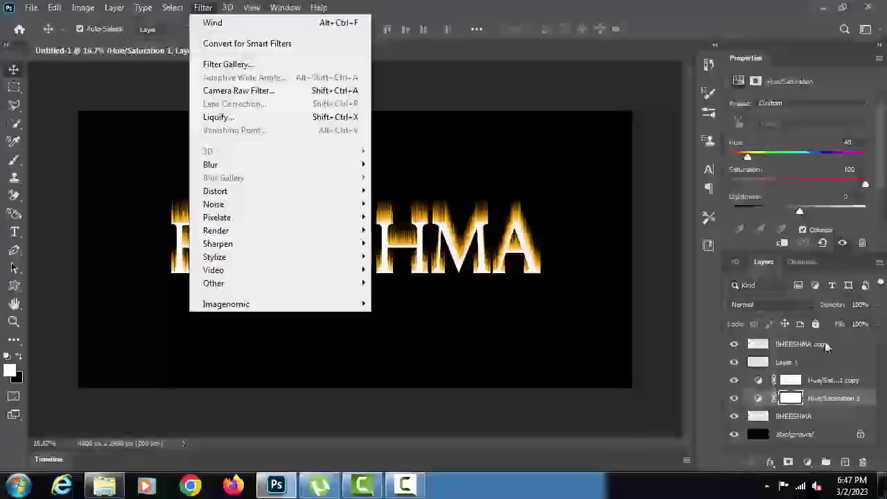
{"action": "left_click", "coordinate": [808, 420]}
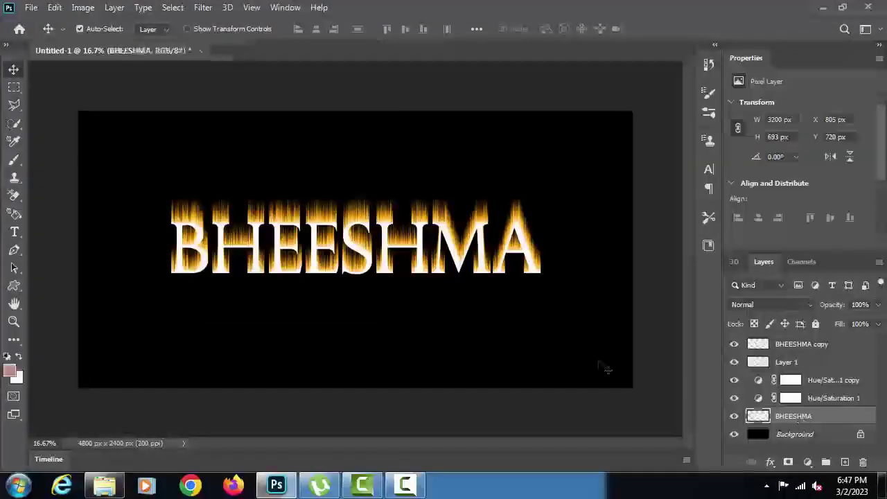
{"action": "left_click", "coordinate": [202, 8]}
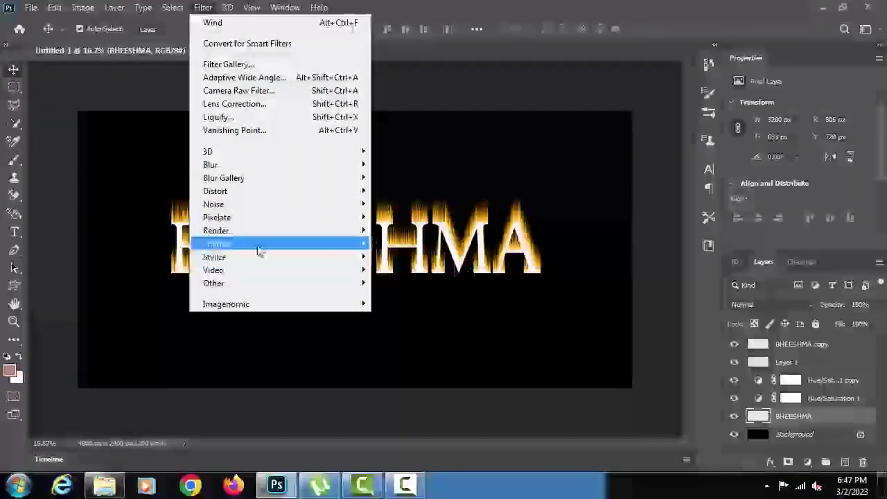
{"action": "left_click", "coordinate": [220, 116]}
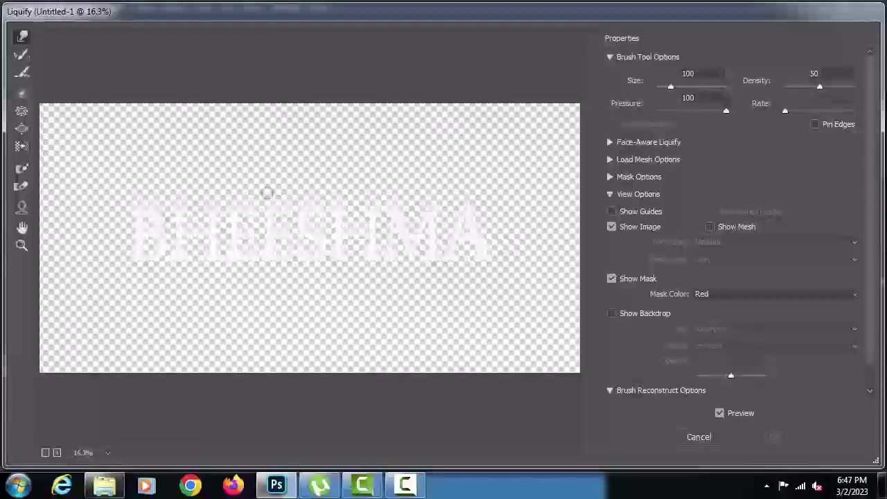
Warp the streaks around the first letters into flame shapes using the Forward Warp tool at brush size 45
{"action": "left_click", "coordinate": [21, 245]}
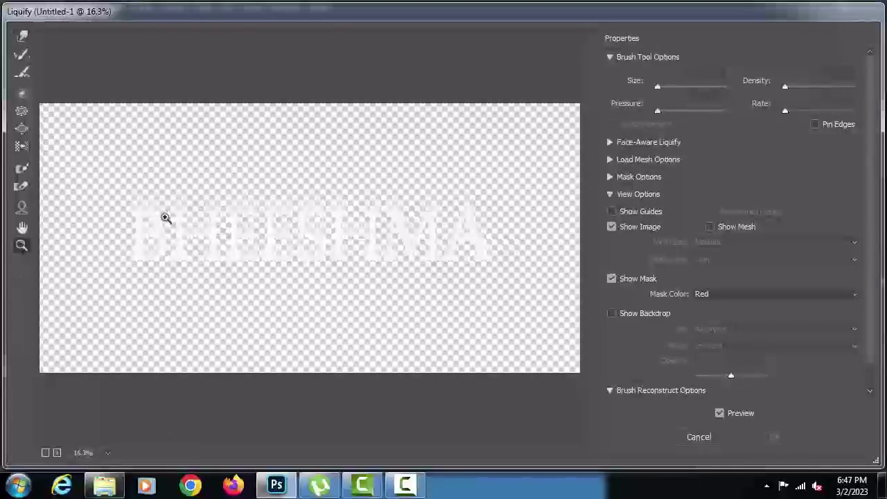
{"action": "left_click", "coordinate": [250, 217]}
{"action": "left_click", "coordinate": [287, 218]}
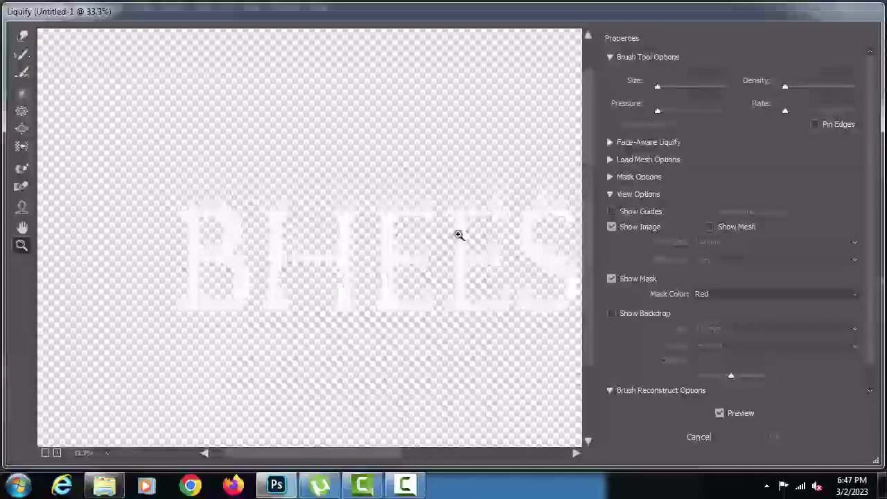
{"action": "left_click", "coordinate": [22, 37]}
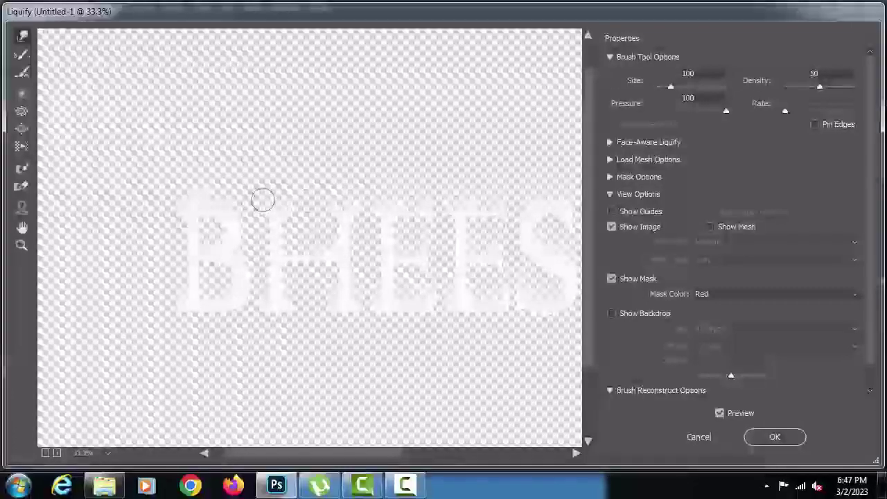
{"action": "key", "text": "bracketleft"}
{"action": "key", "text": "bracketleft"}
{"action": "key", "text": "bracketleft"}
{"action": "key", "text": "bracketleft"}
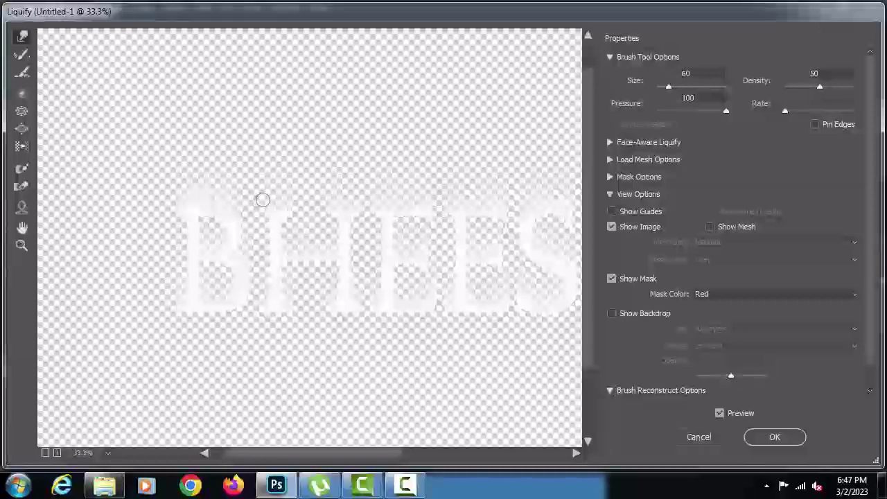
{"action": "key", "text": "bracketleft"}
{"action": "key", "text": "bracketleft"}
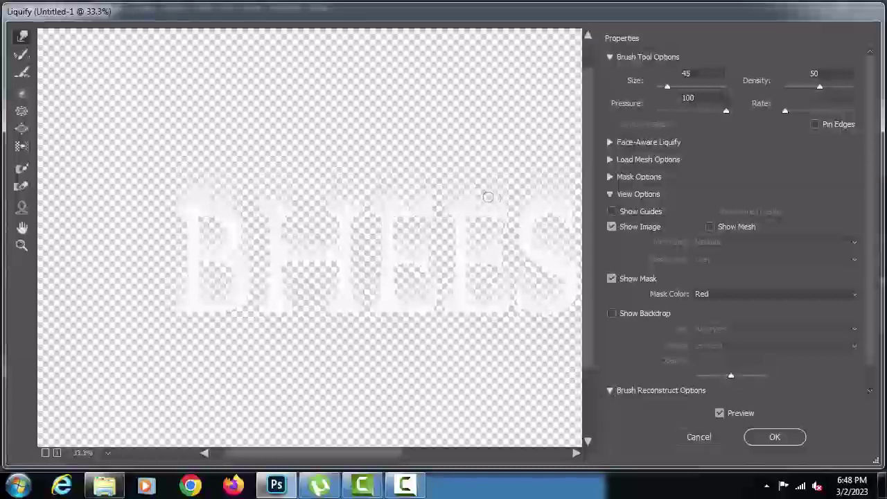
Enlarge the Forward Warp brush to size 80 for shaping the flames above the second E
{"action": "key", "text": "bracketright"}
{"action": "key", "text": "bracketright"}
{"action": "key", "text": "bracketright"}
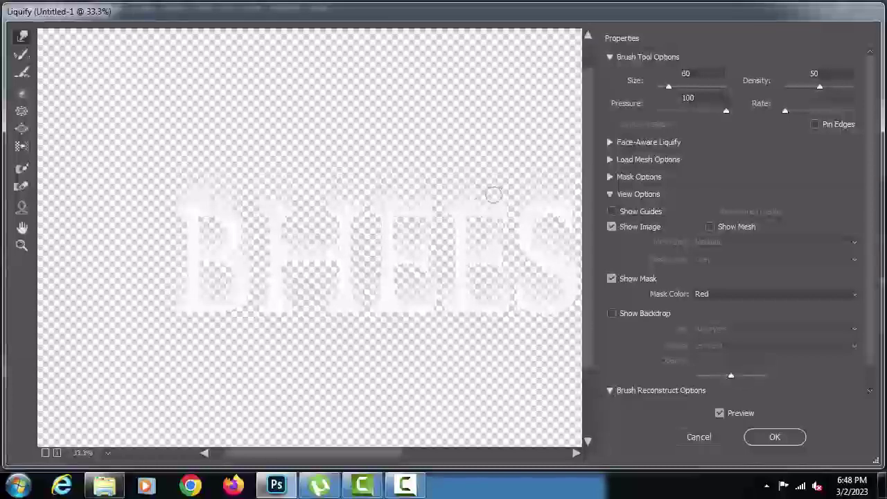
{"action": "key", "text": "bracketright"}
{"action": "key", "text": "bracketright"}
{"action": "key", "text": "bracketright"}
{"action": "key", "text": "bracketright"}
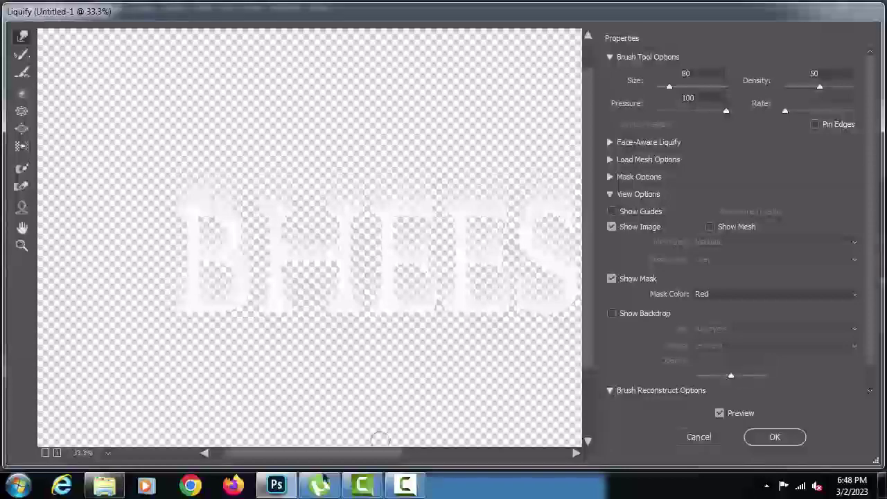
Warp the streaks around the remaining letters through the final A into flames and apply the Liquify filter
{"action": "left_click_drag", "start_coordinate": [340, 454], "coordinate": [399, 445]}
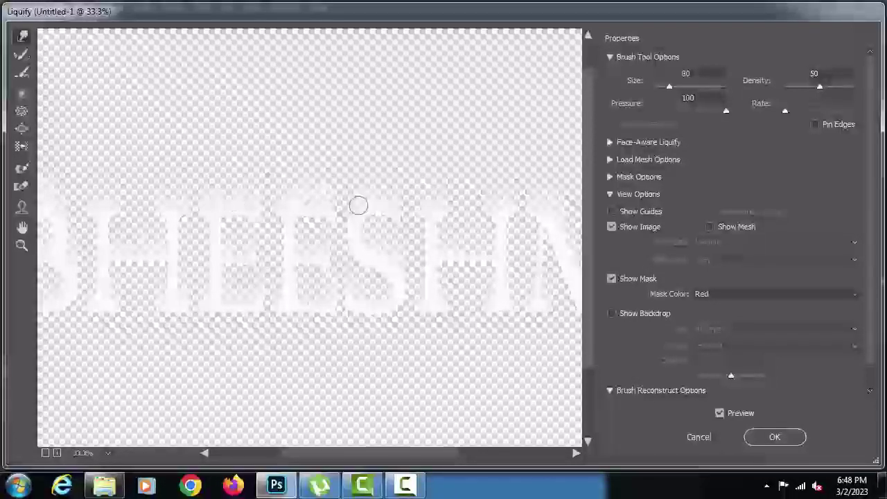
{"action": "left_click_drag", "start_coordinate": [358, 205], "coordinate": [356, 210]}
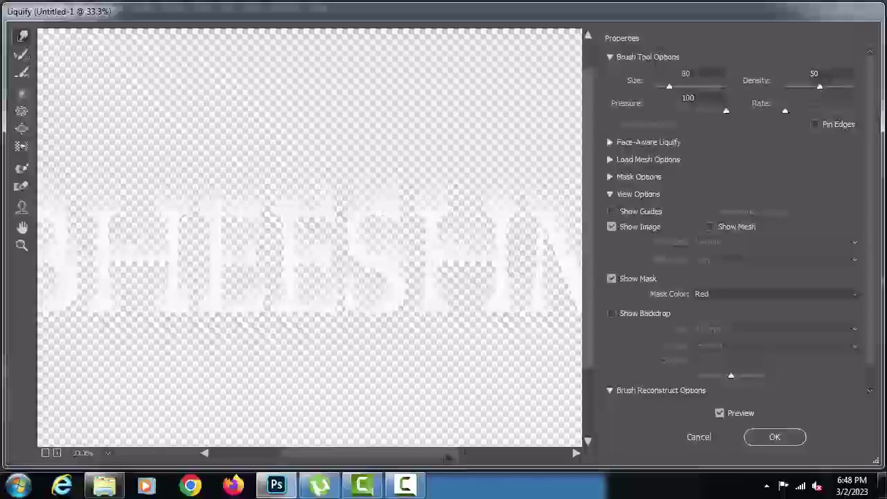
{"action": "left_click_drag", "start_coordinate": [449, 456], "coordinate": [549, 444]}
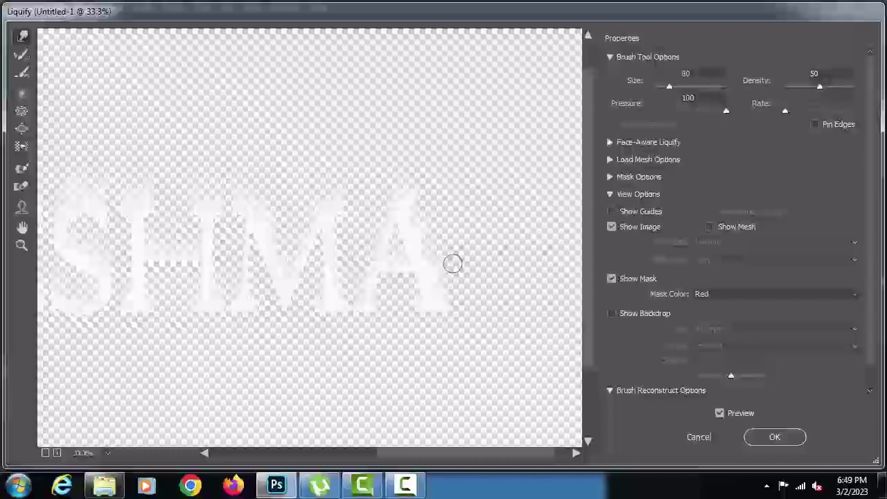
{"action": "left_click", "coordinate": [775, 437]}
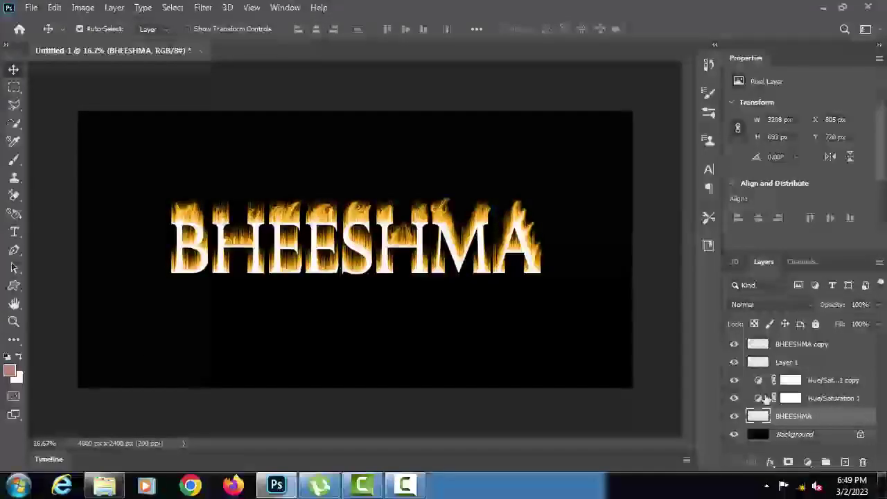
Add a linear Gradient Overlay and a Pattern Overlay to the BHEESHMA copy layer
{"action": "left_click", "coordinate": [833, 345]}
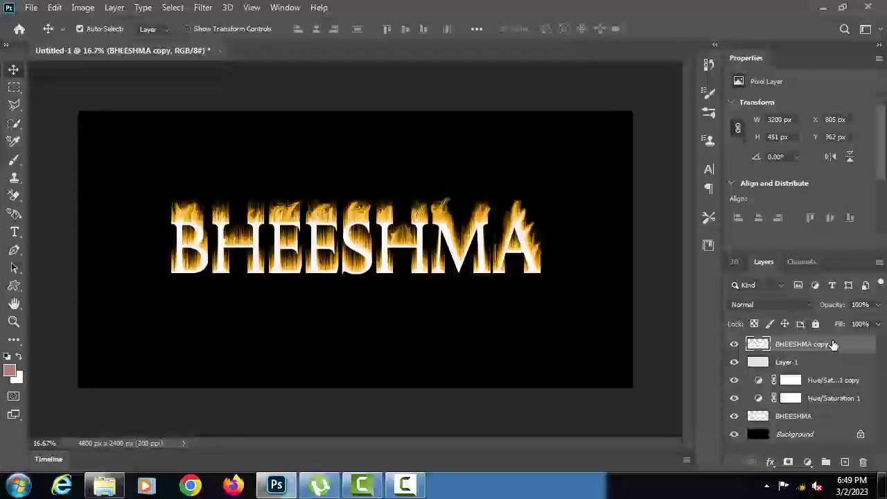
{"action": "double_click", "coordinate": [852, 345]}
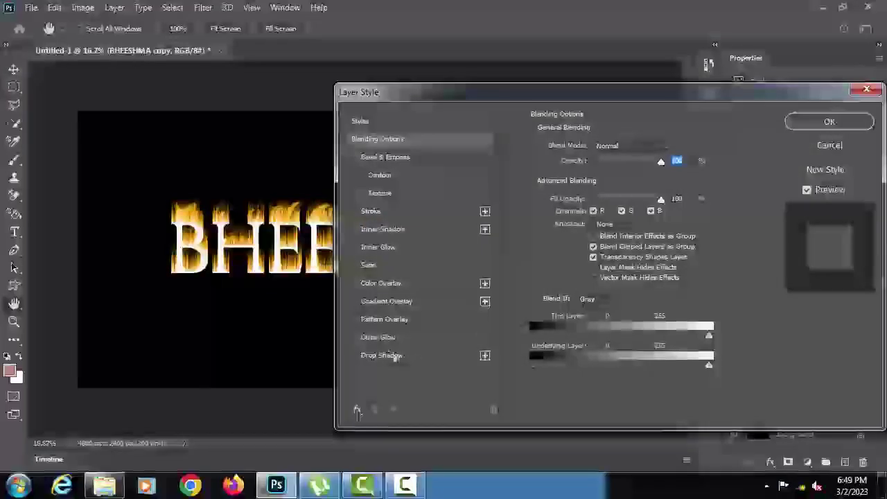
{"action": "left_click", "coordinate": [383, 302]}
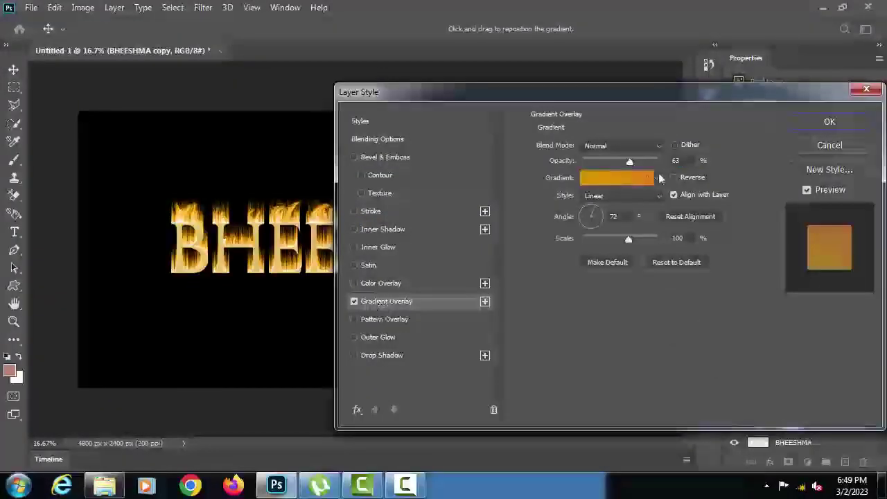
{"action": "left_click", "coordinate": [354, 320]}
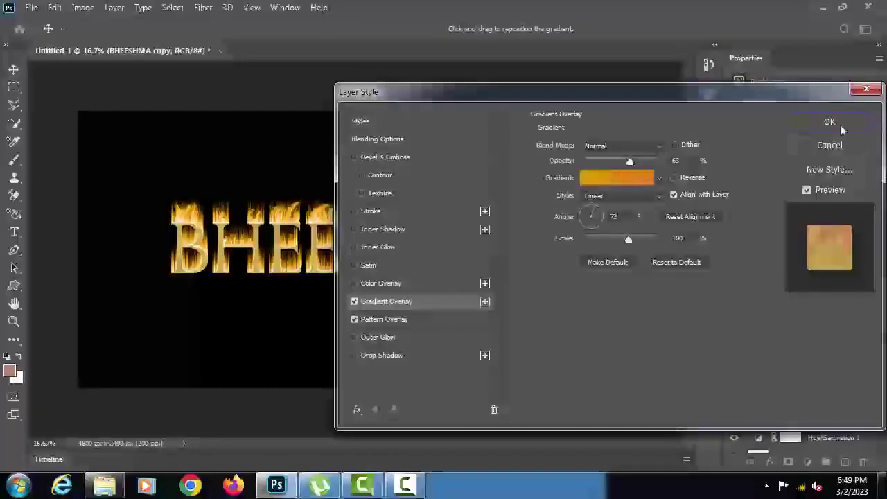
{"action": "left_click", "coordinate": [841, 126]}
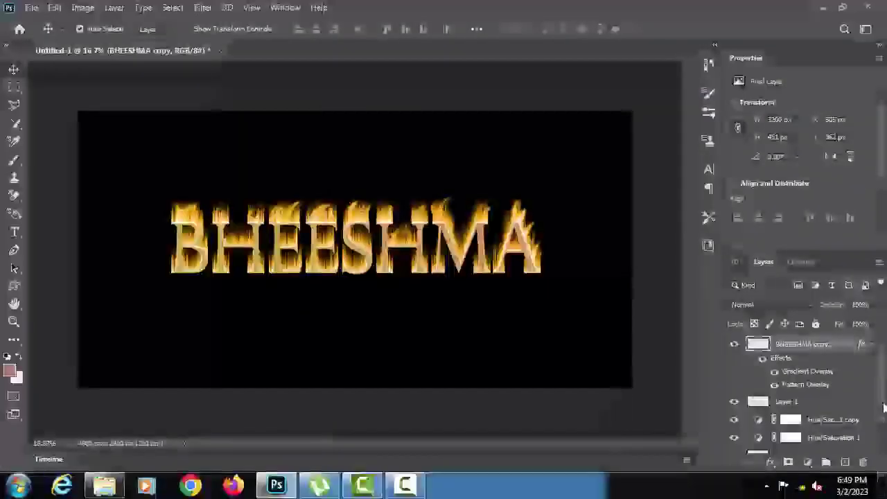
{"action": "scroll", "coordinate": [884, 408], "scroll_direction": "down", "scroll_amount": 2}
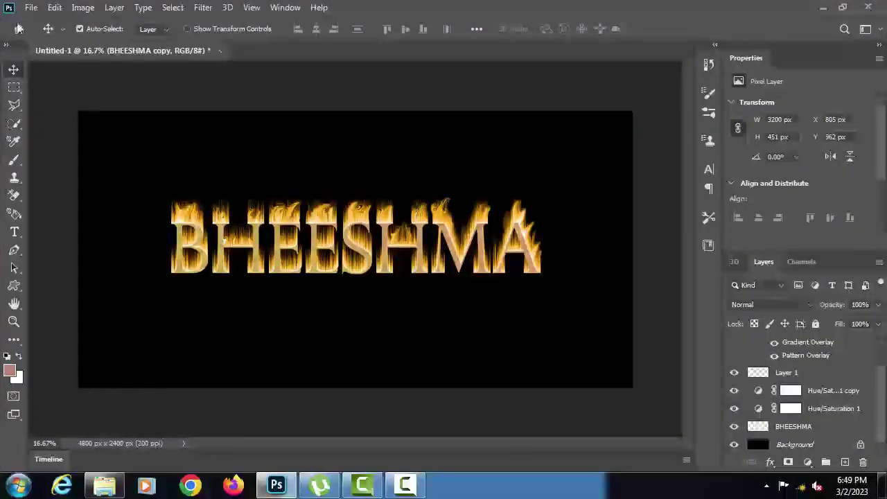
{"action": "left_click", "coordinate": [31, 8]}
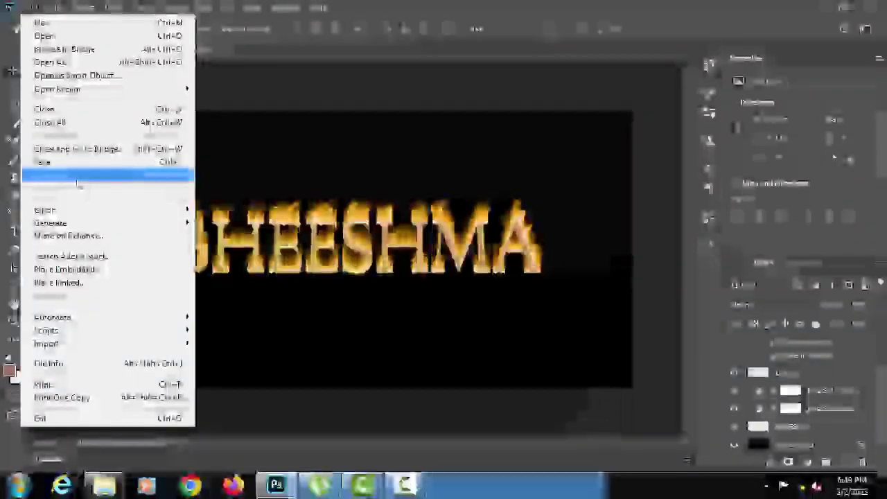
{"action": "left_click", "coordinate": [77, 177]}
{"action": "left_click", "coordinate": [177, 279]}
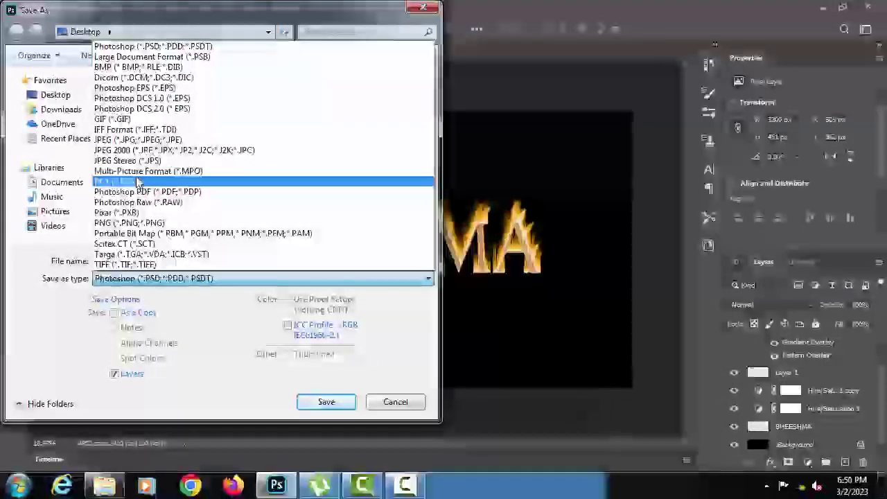
{"action": "key", "text": "Up"}
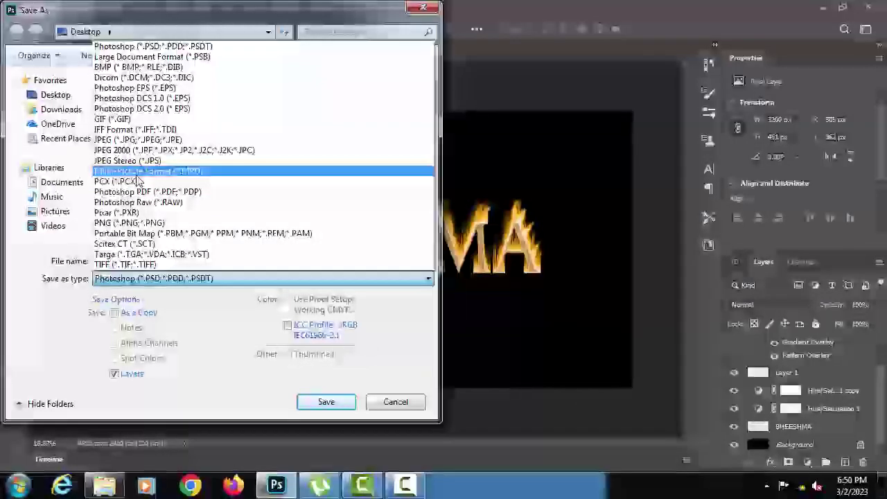
{"action": "left_click", "coordinate": [394, 403]}
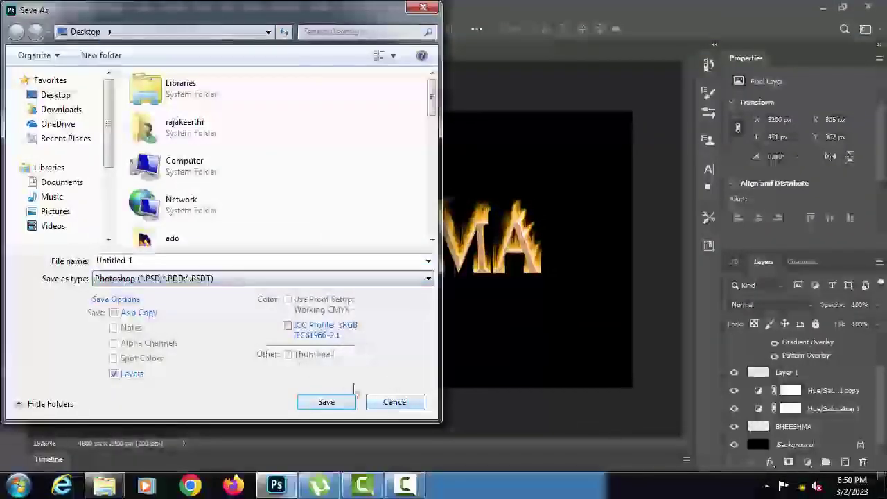
{"action": "left_click", "coordinate": [395, 402]}
{"action": "left_click", "coordinate": [409, 485]}
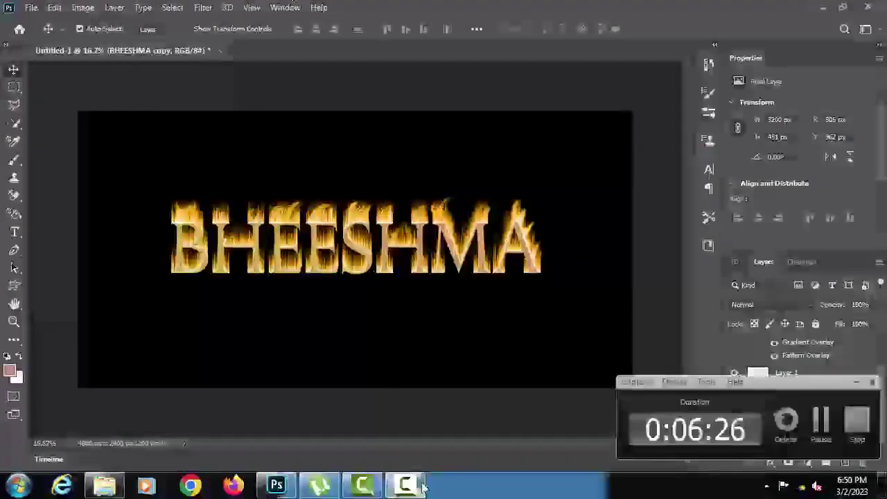